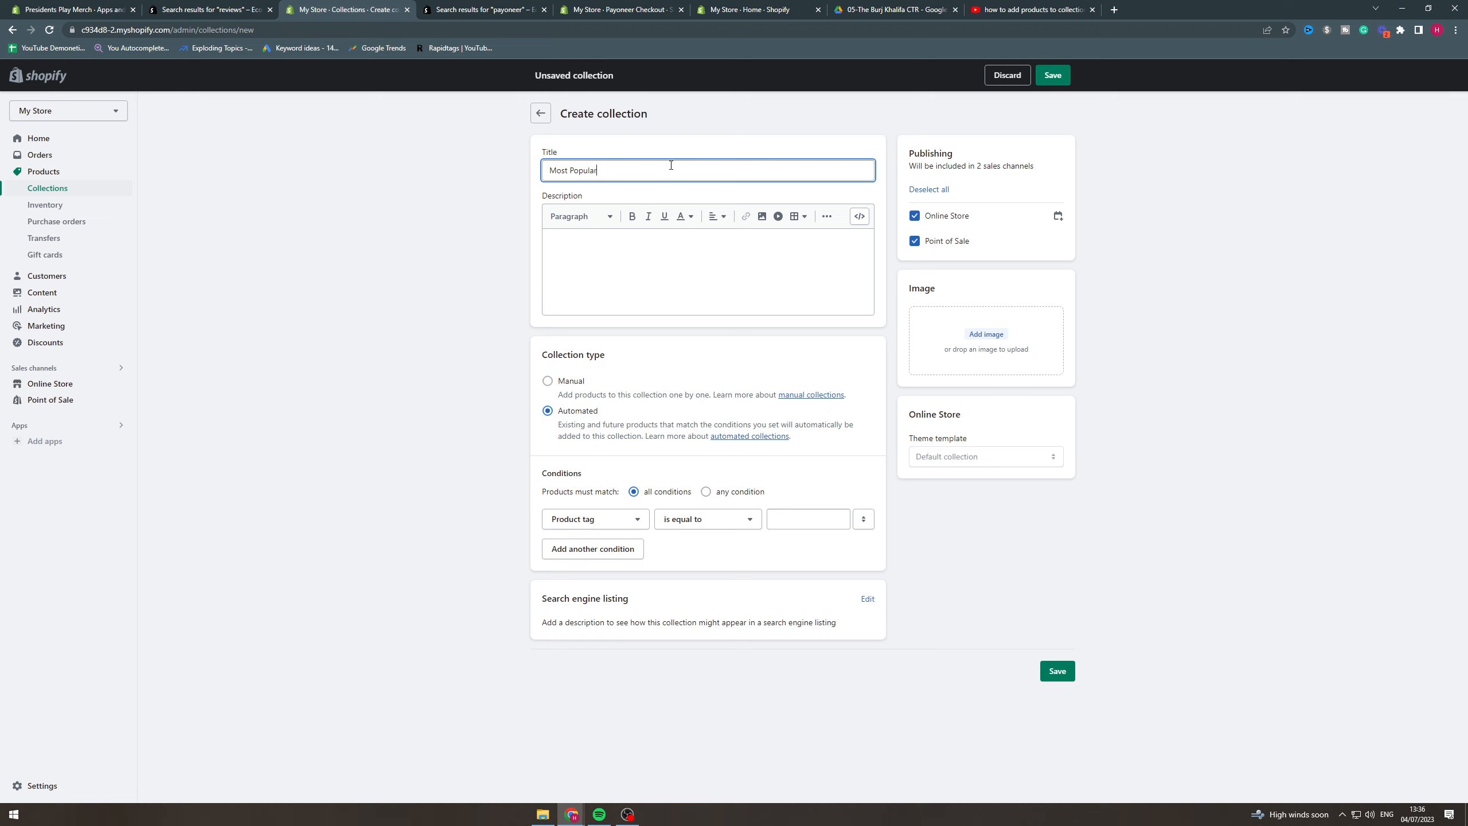
Step: Enter the collection description "Take a look at our most popular items!" and format it as Heading 1
click(665, 236)
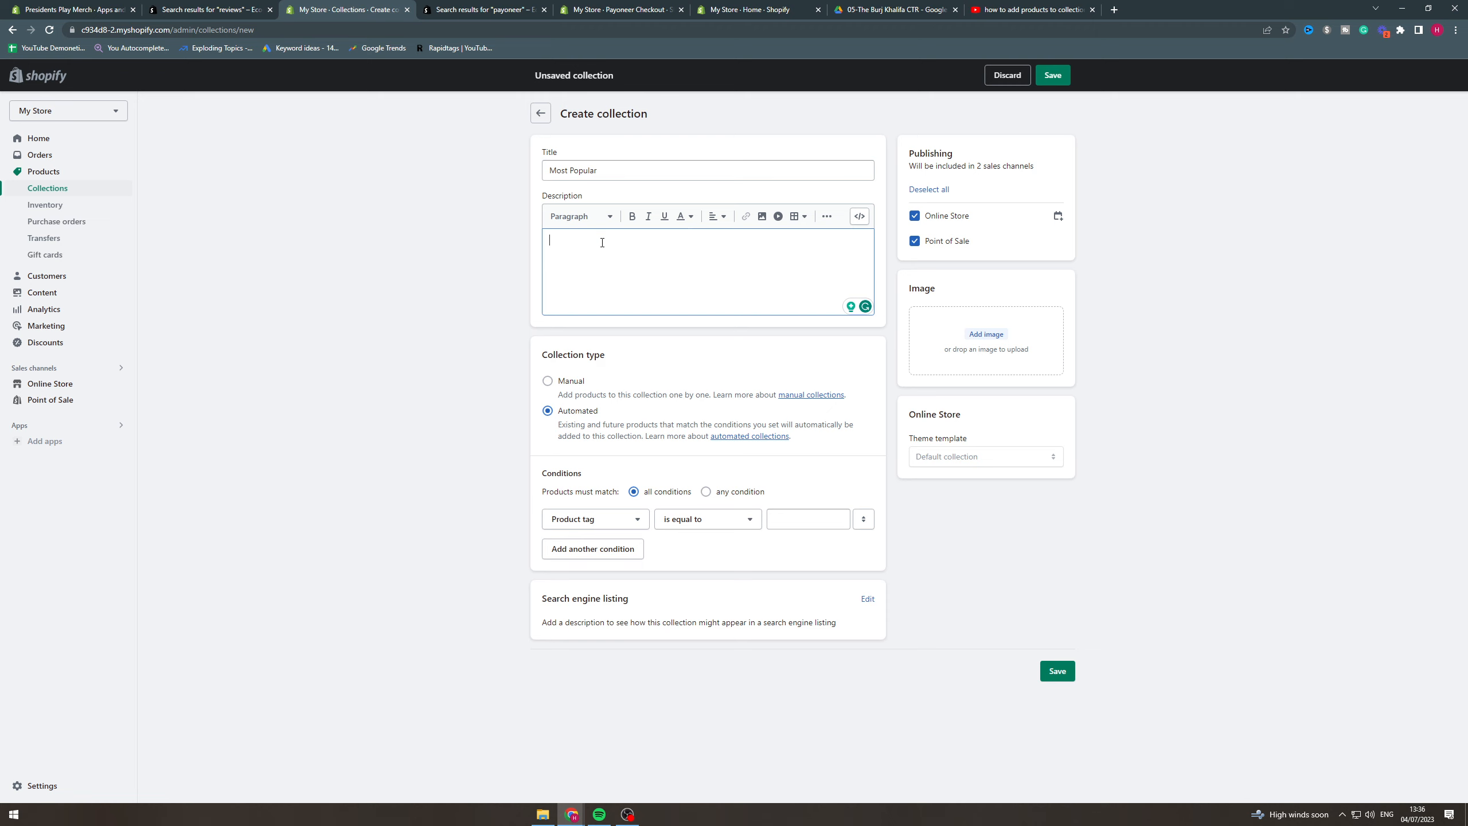
text(Take a )
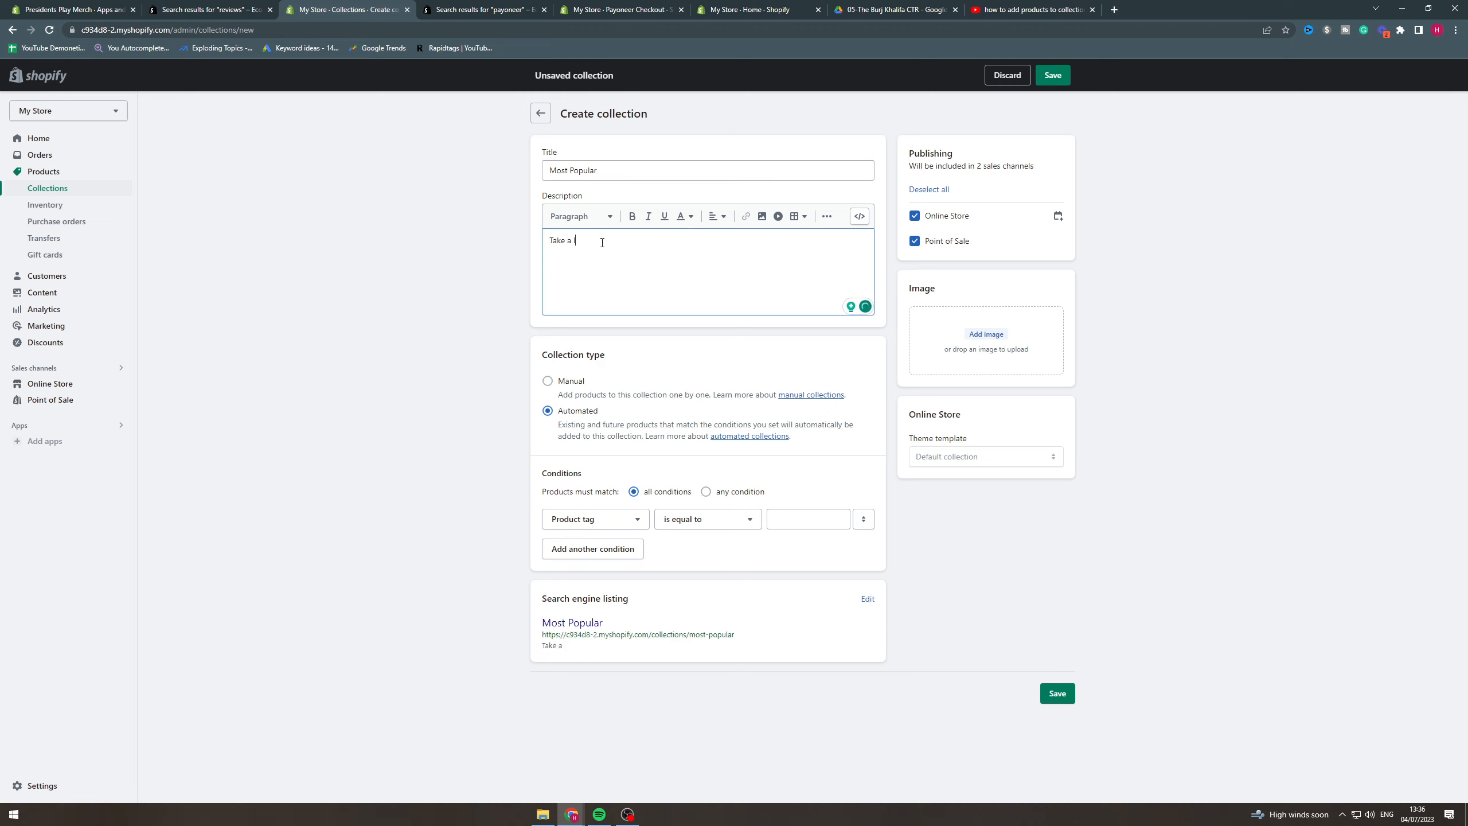
text(look at our most popular items!)
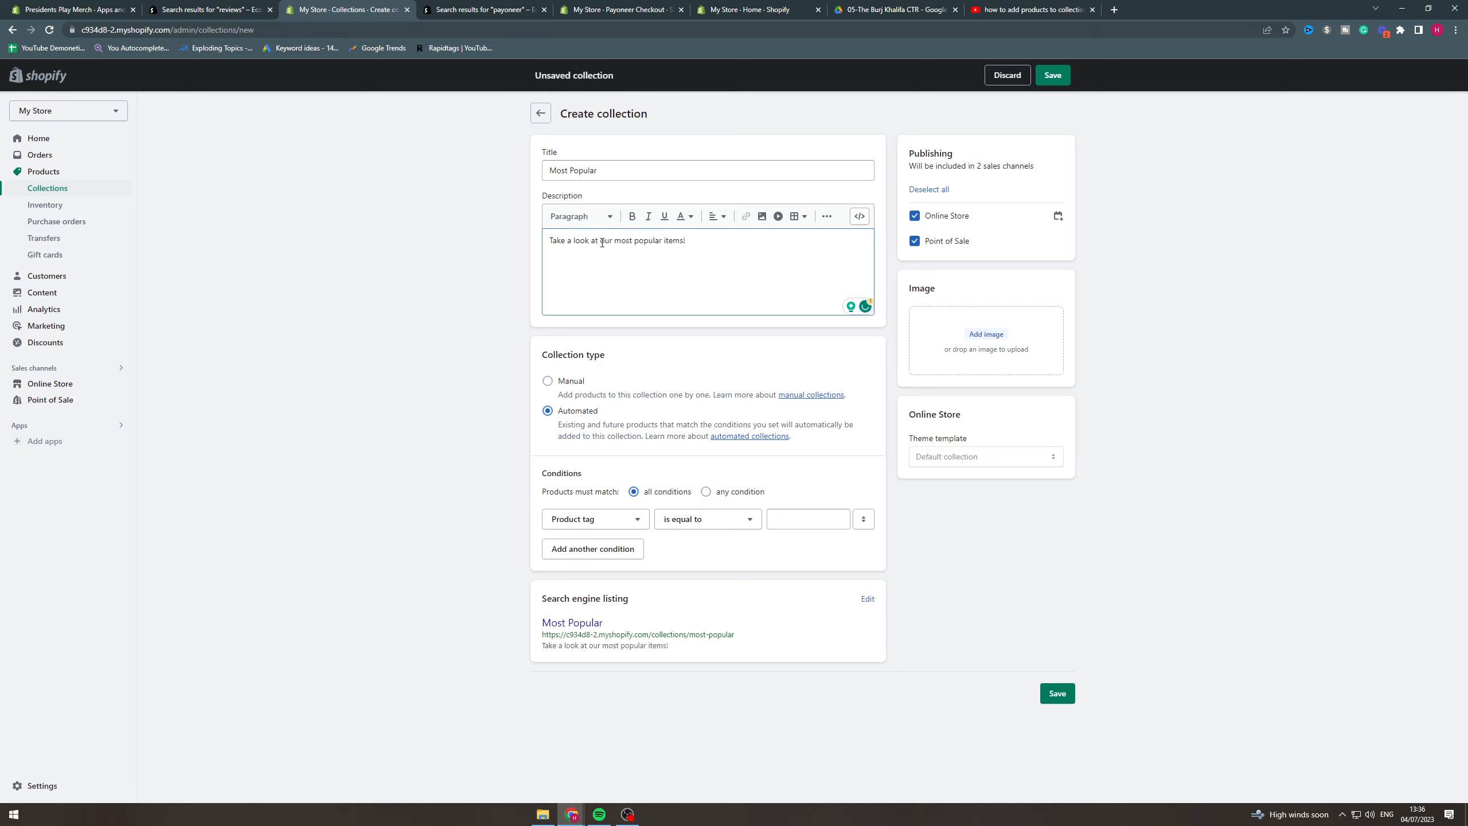
triple_click(654, 243)
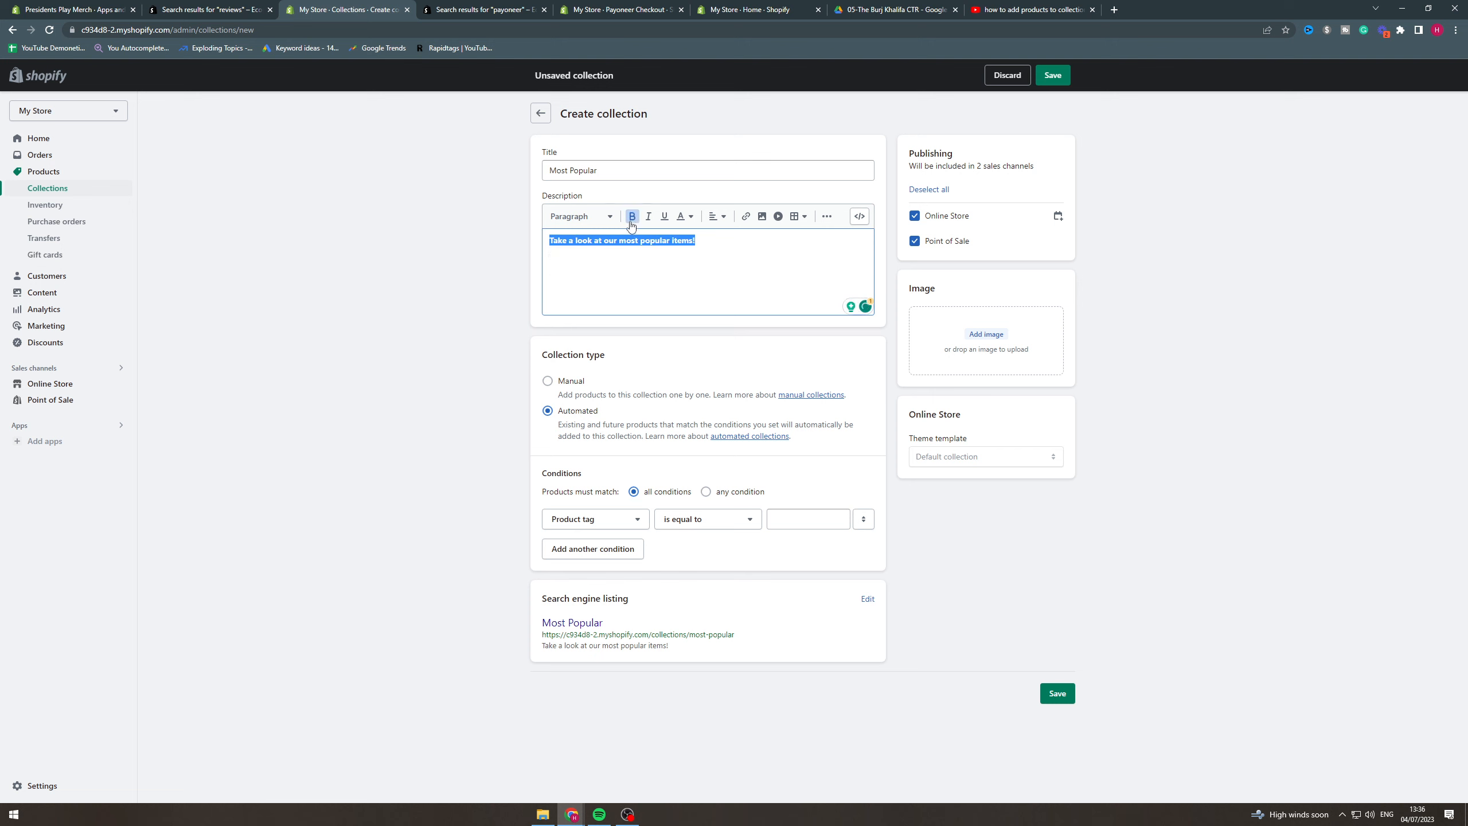
click(581, 216)
click(590, 272)
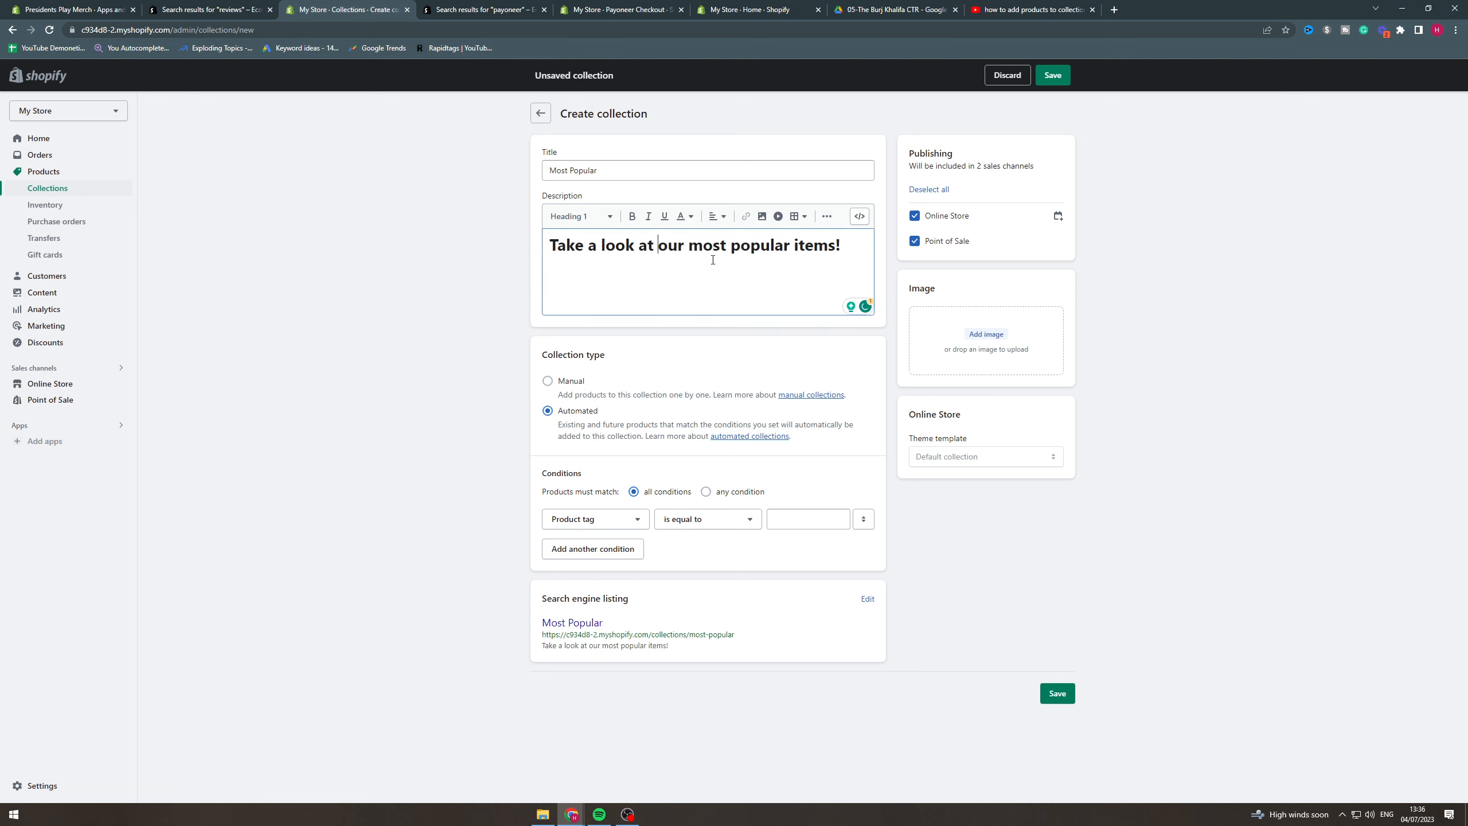
Step: Check the HTML source of the description and return to the formatted text view
triple_click(750, 244)
click(861, 242)
click(860, 216)
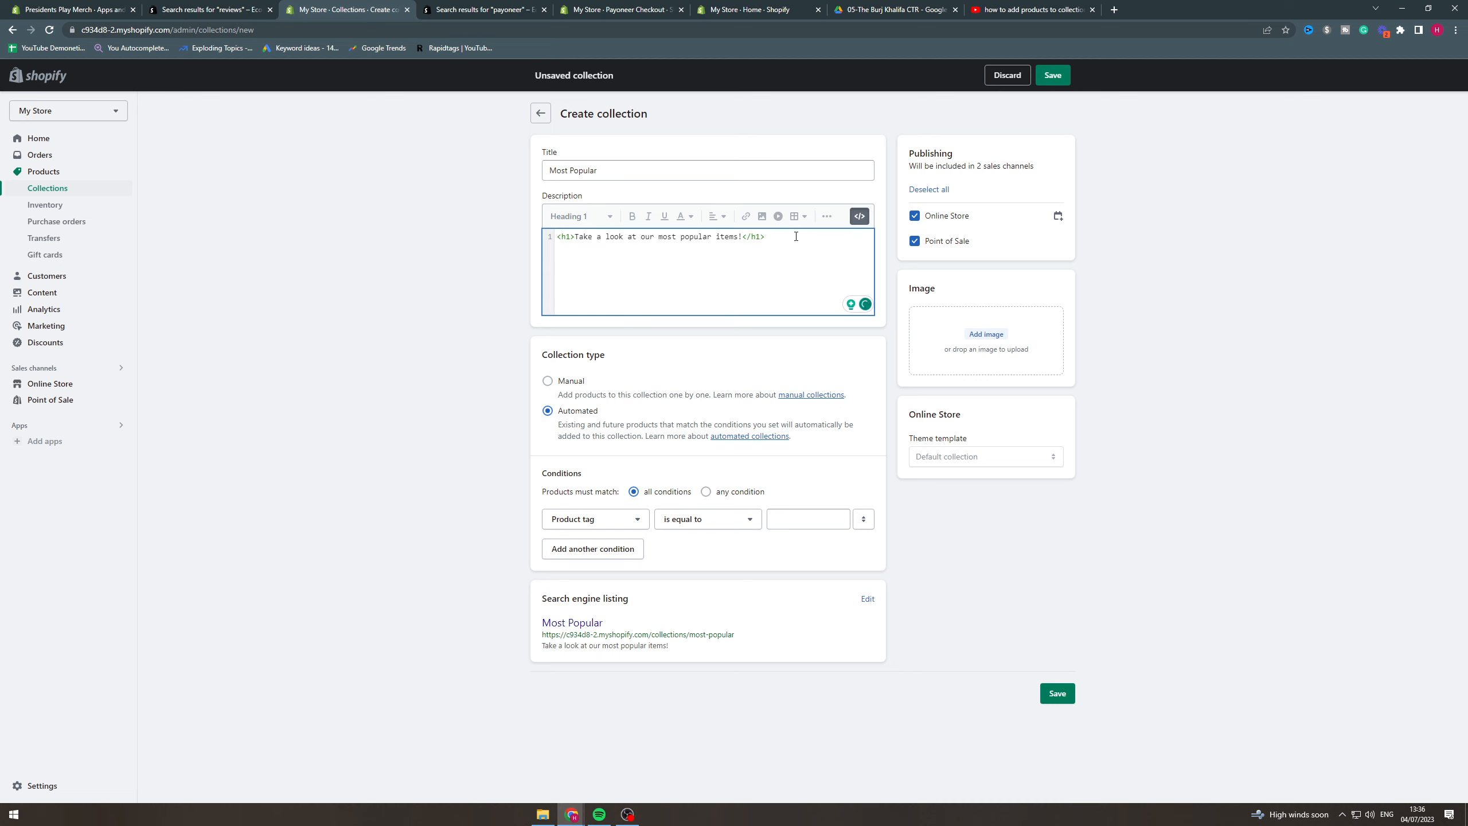
click(854, 223)
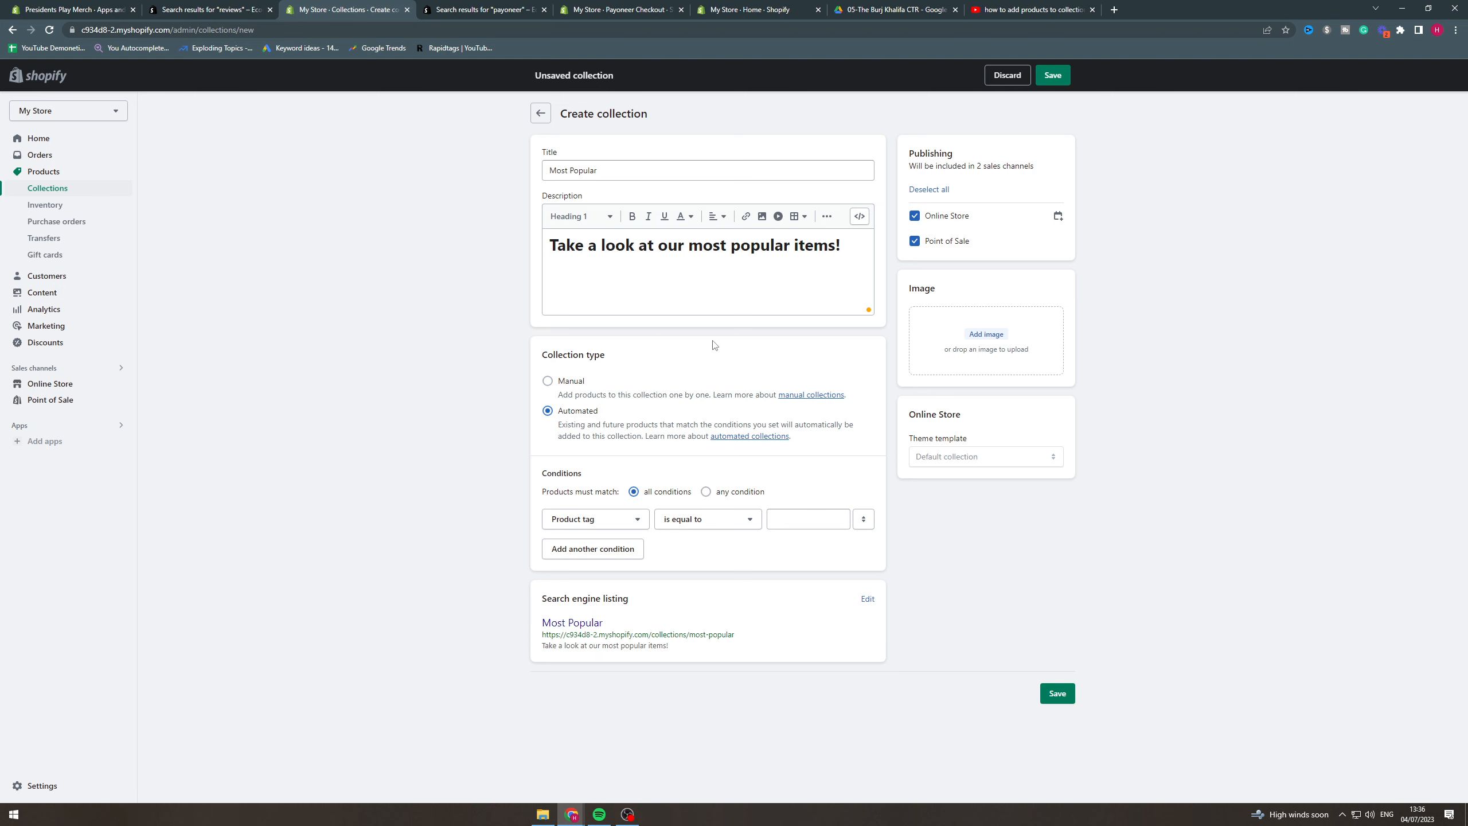
Step: Upload the mountain picture from the Downloads folder as the collection image
click(960, 324)
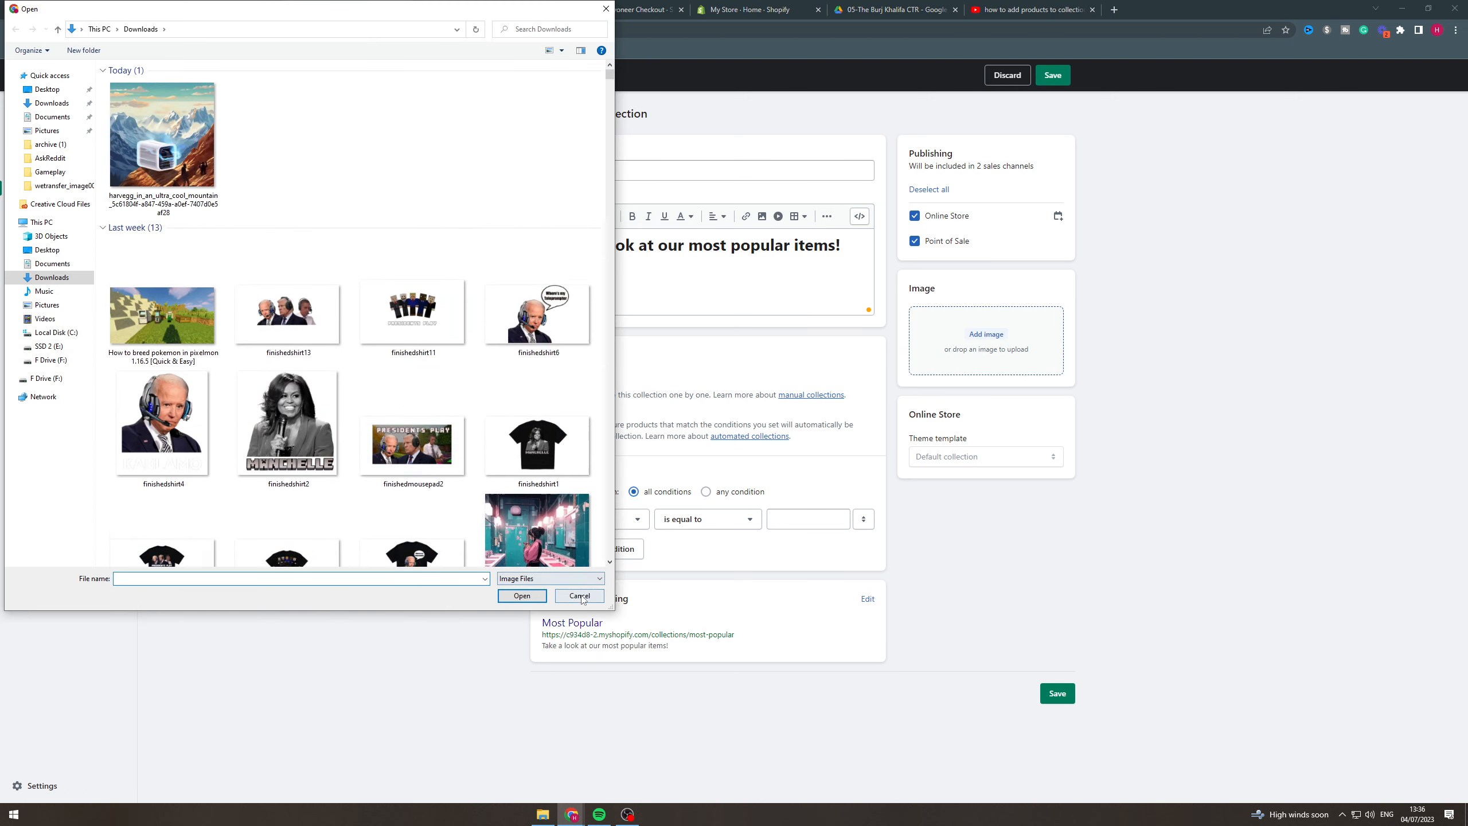
double_click(162, 134)
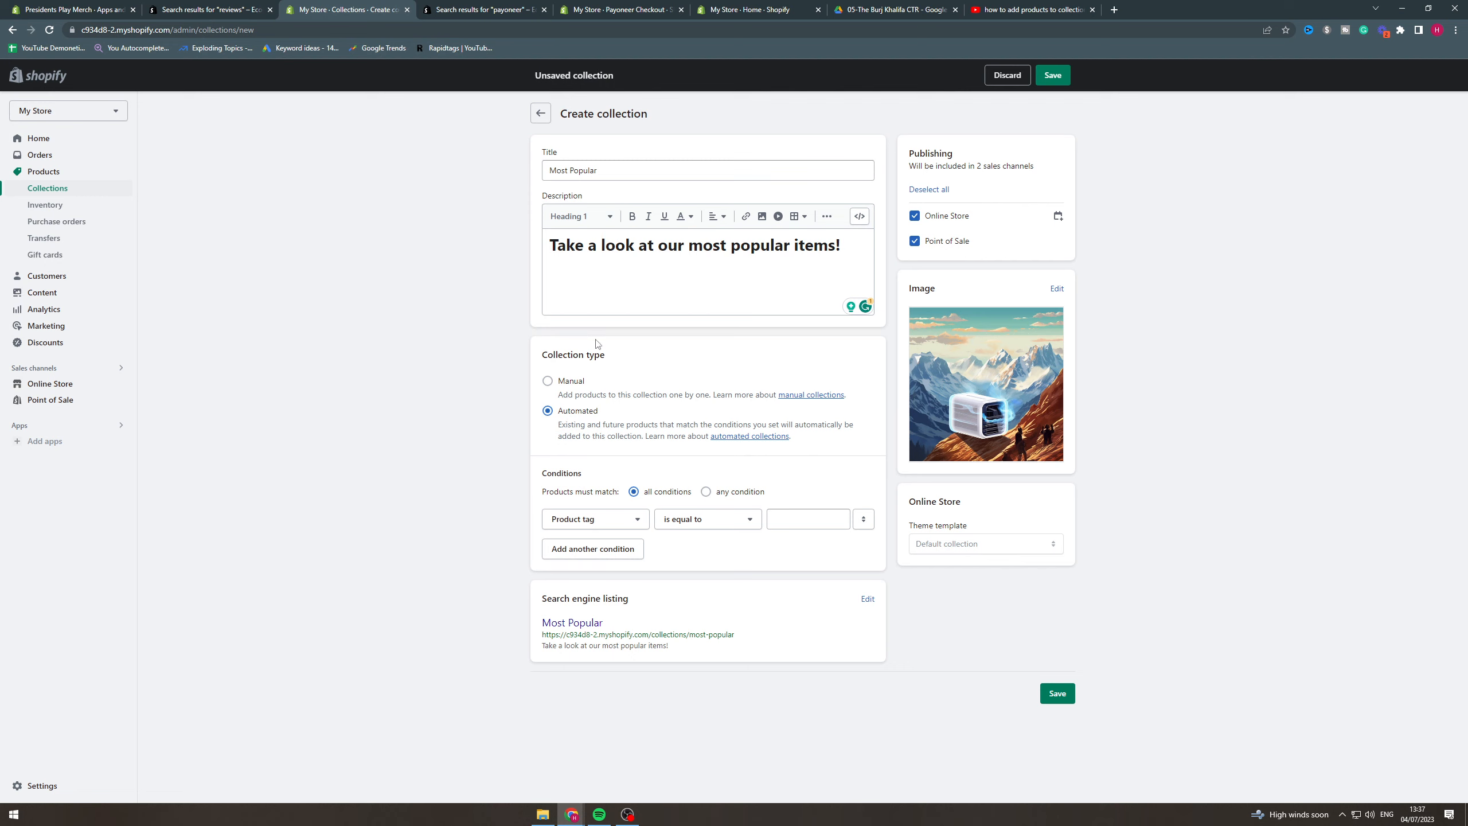
click(578, 384)
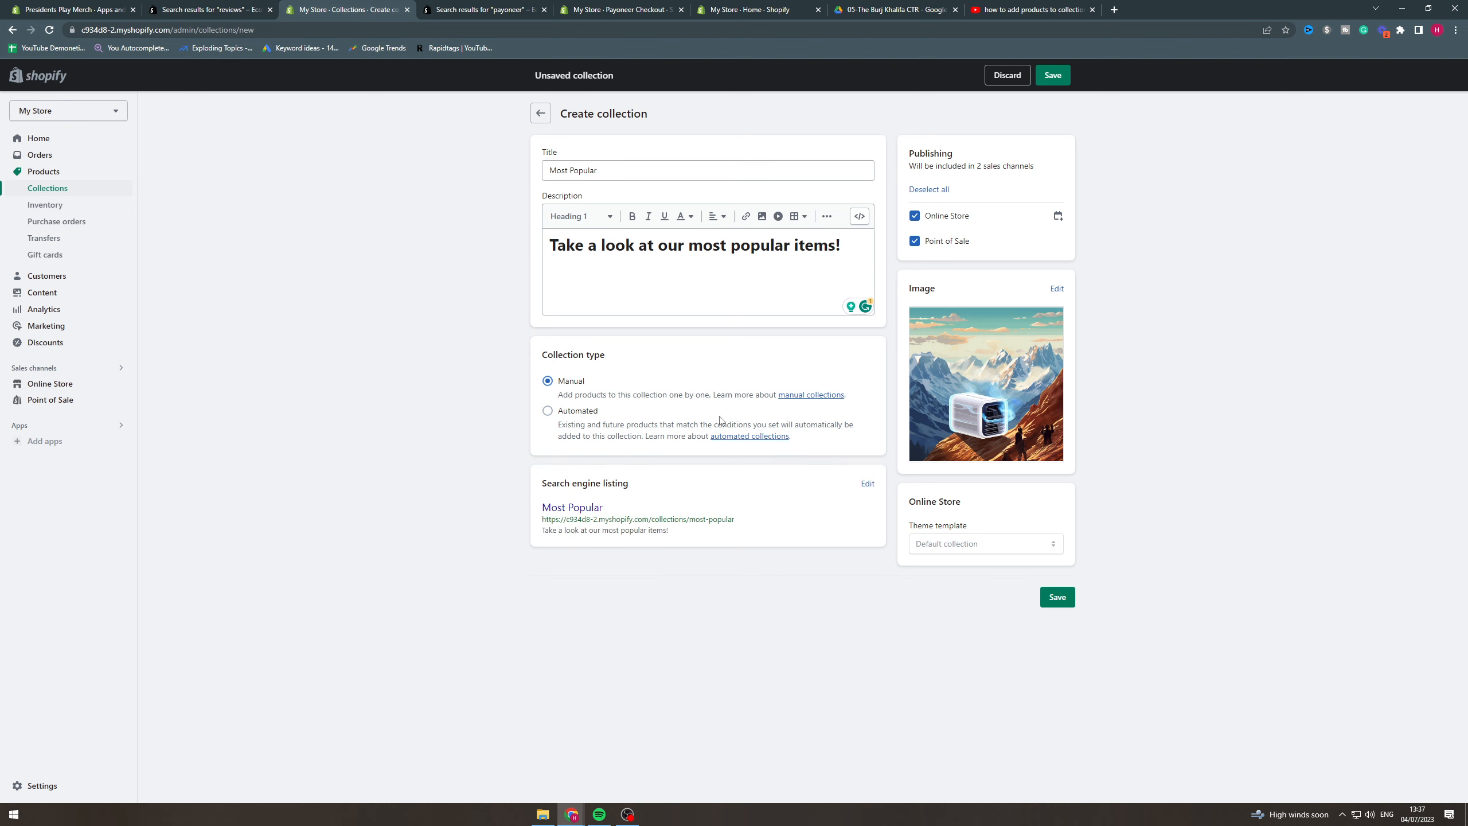
click(575, 412)
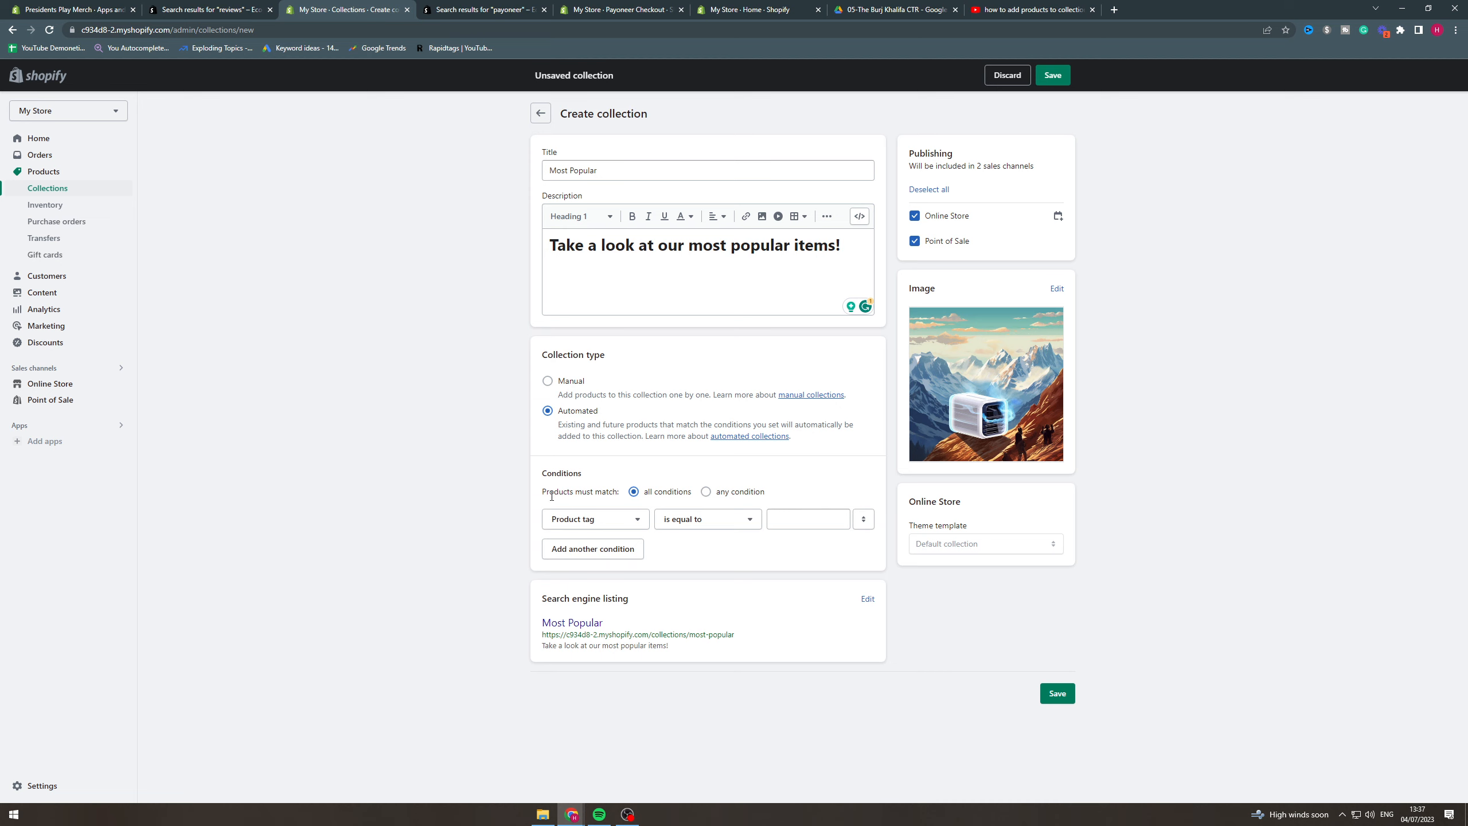
drag(552, 496, 602, 493)
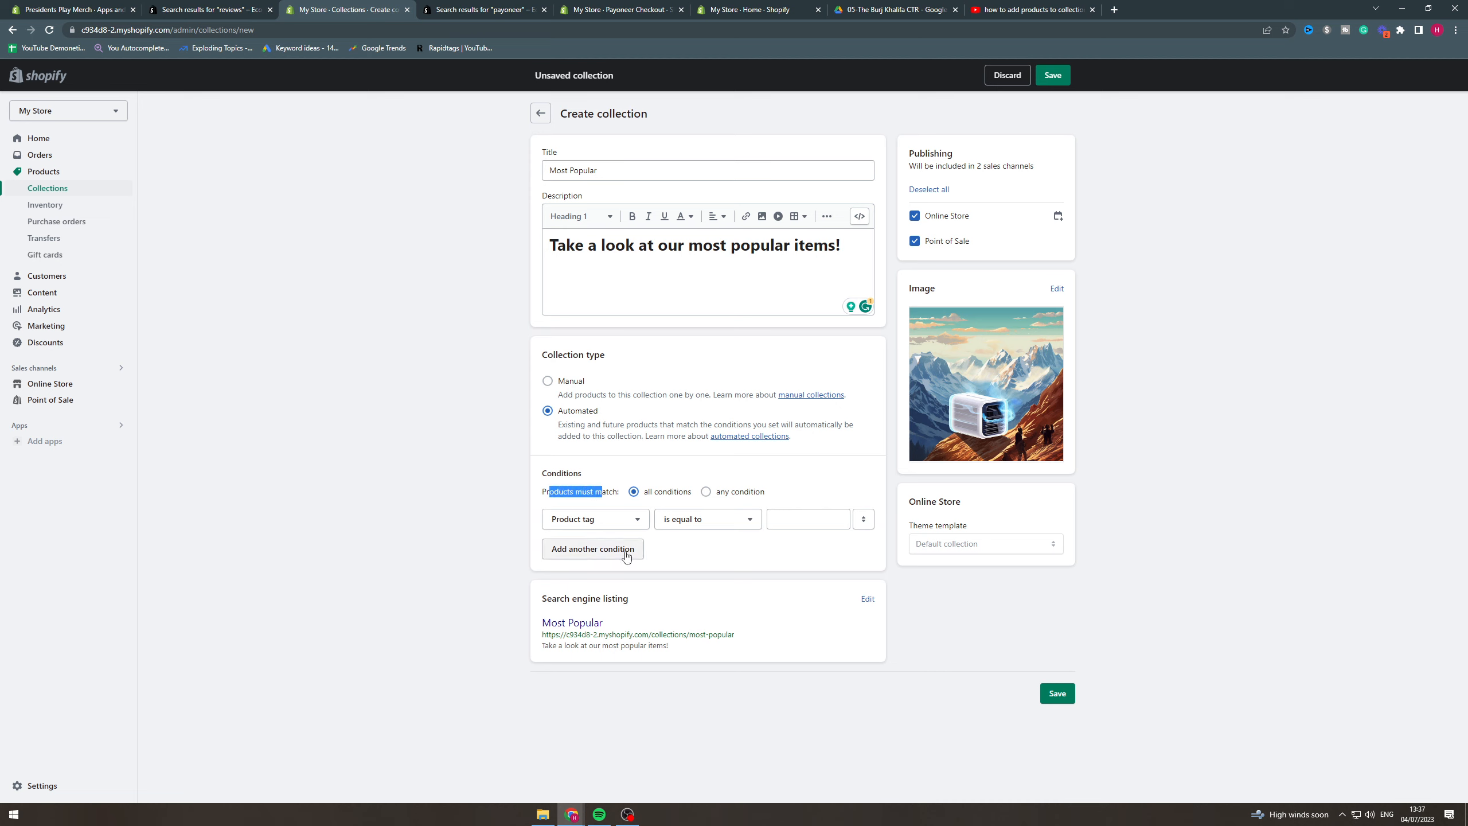
click(706, 492)
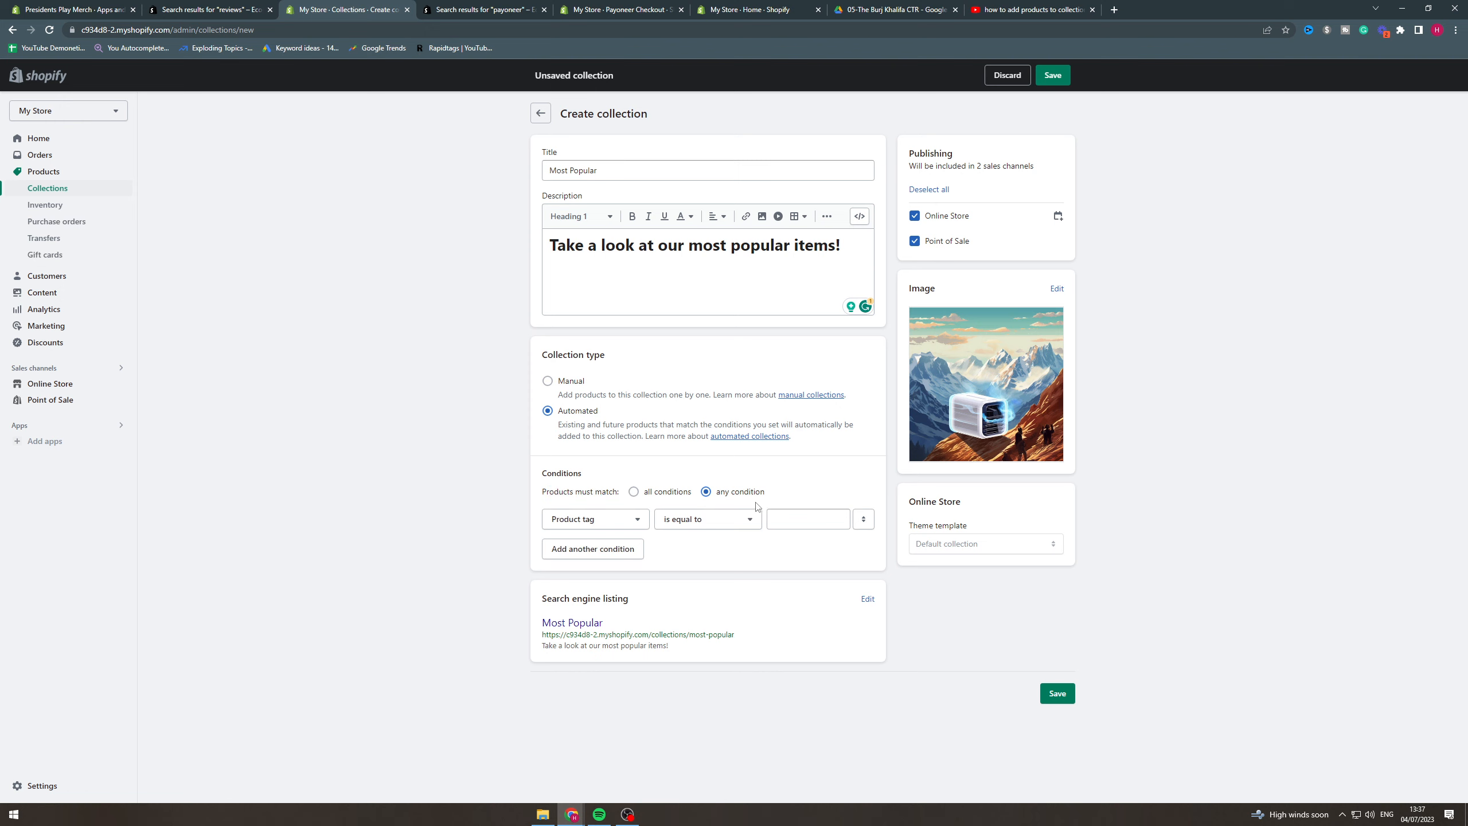
click(634, 493)
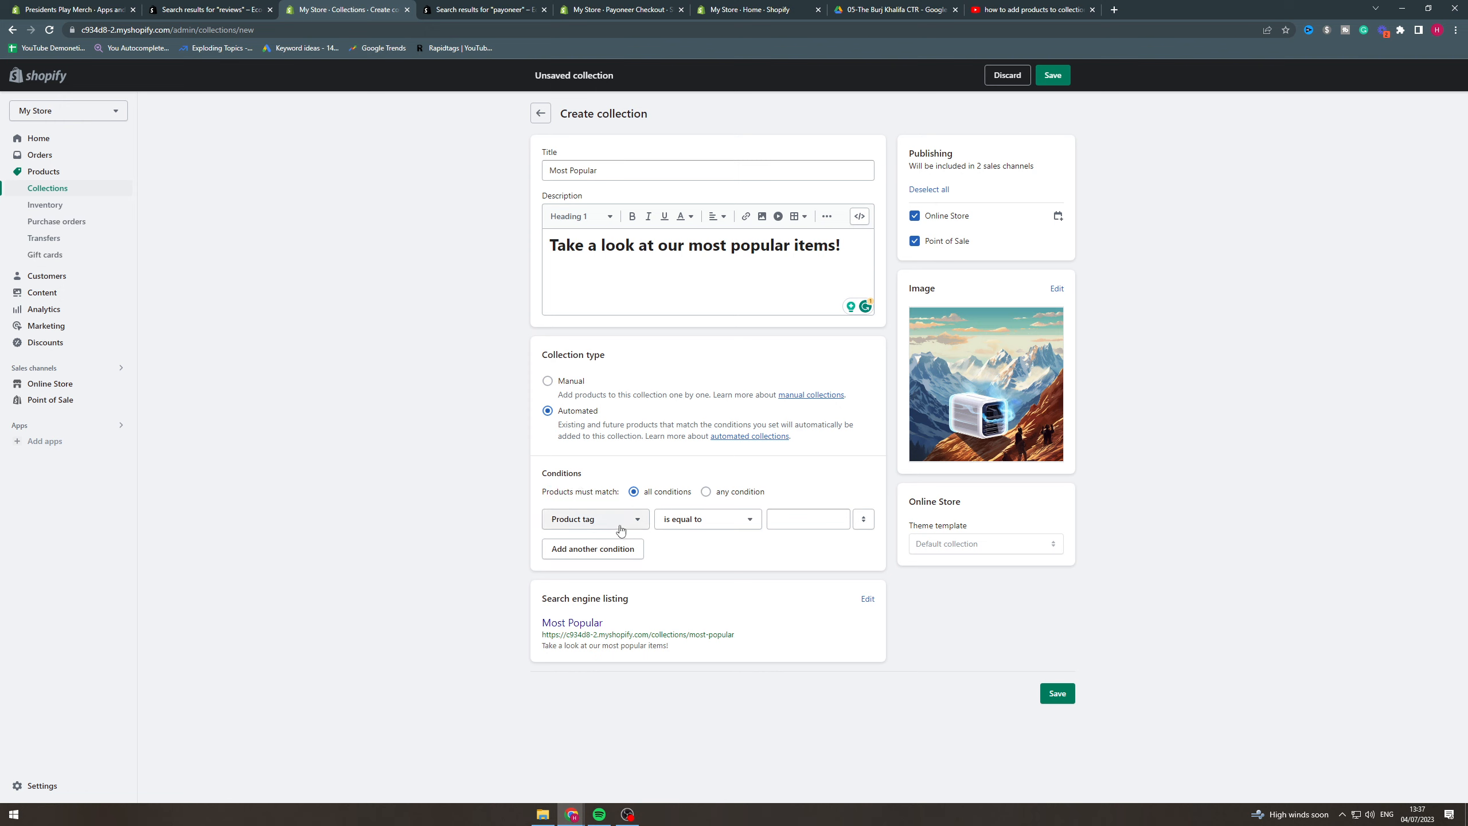
click(621, 521)
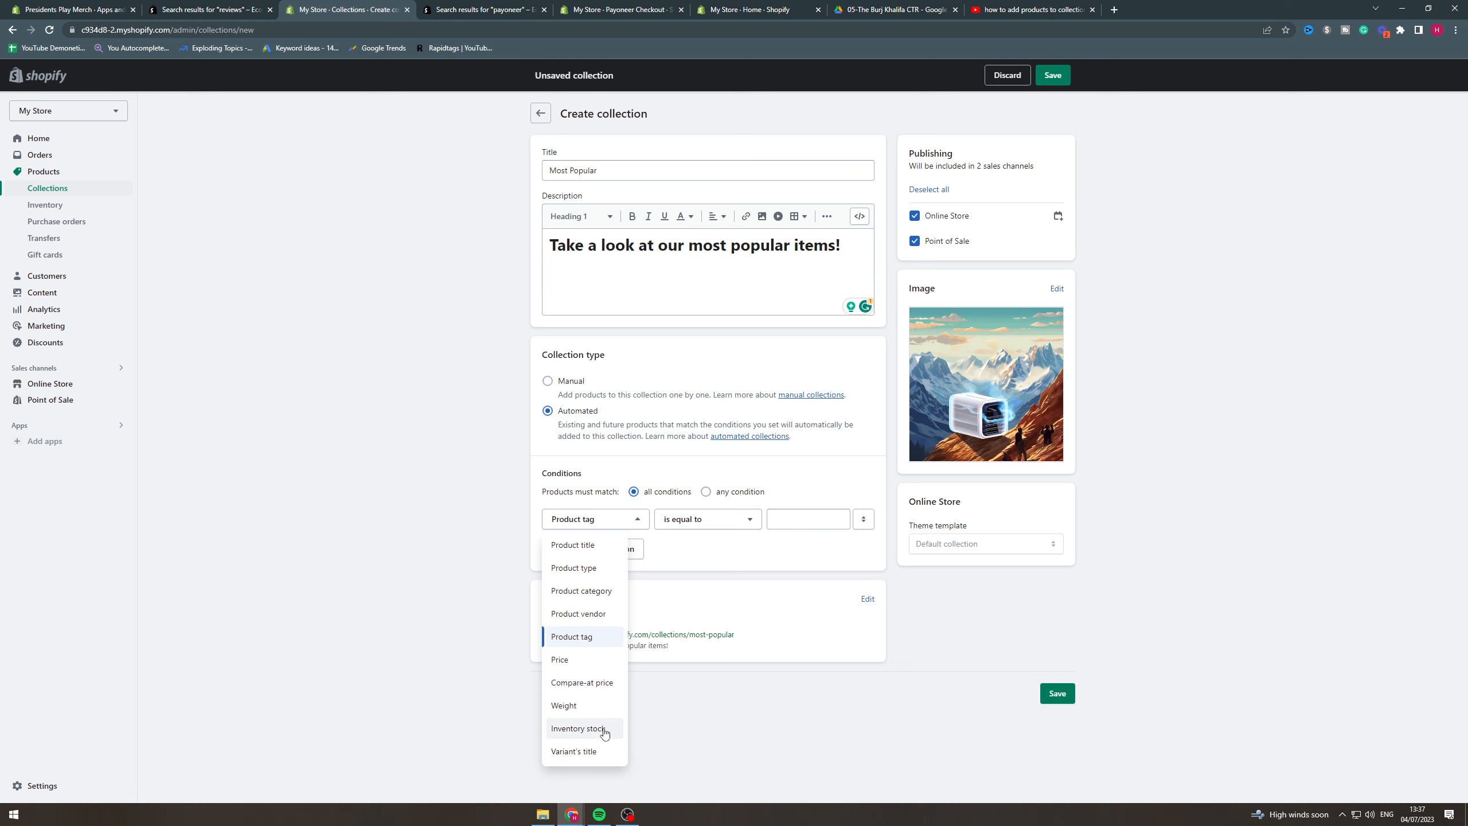
click(751, 578)
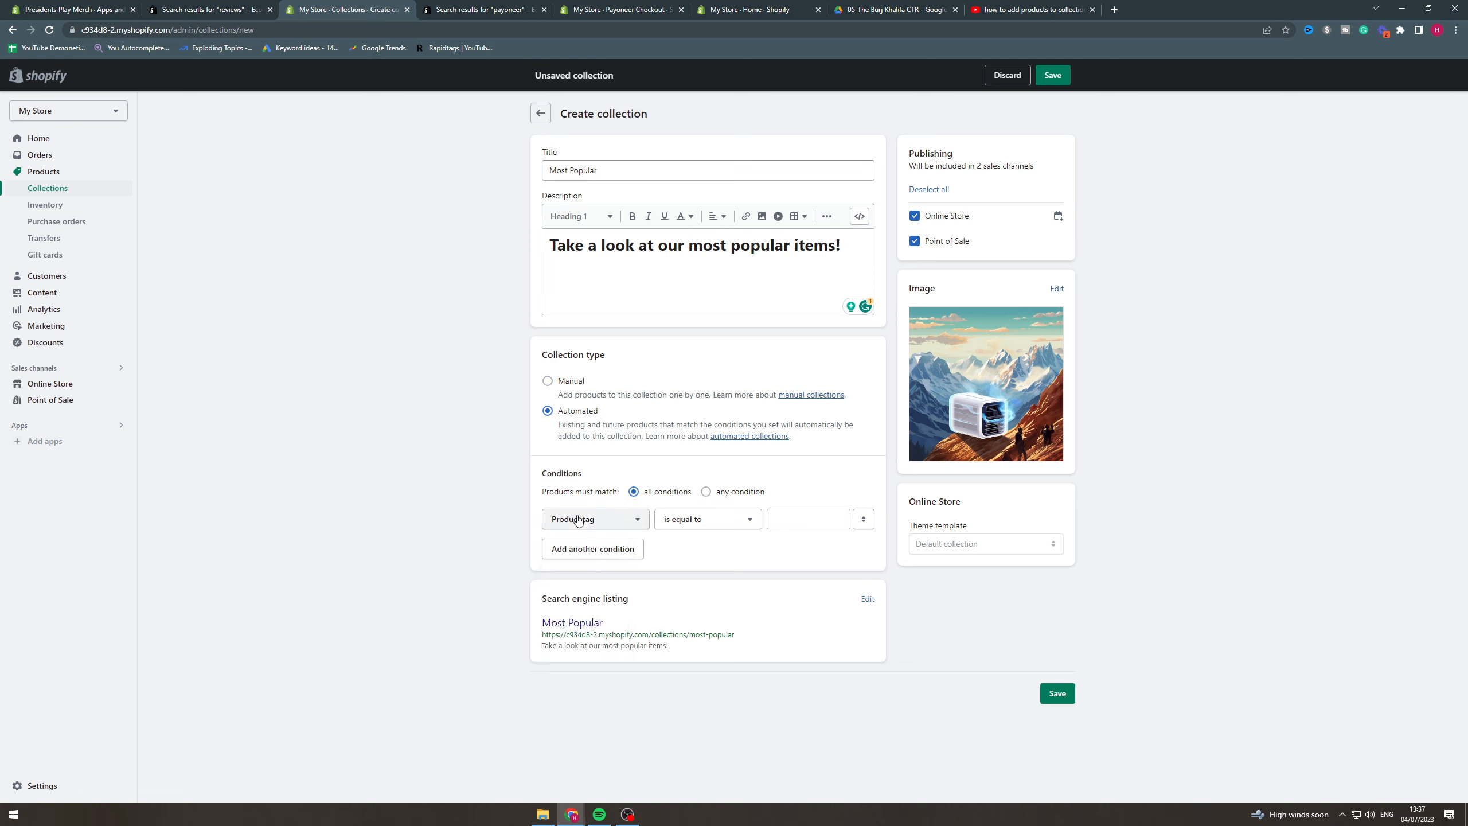
Step: Set the automated collection's condition to include products whose Price is less than £10
click(579, 520)
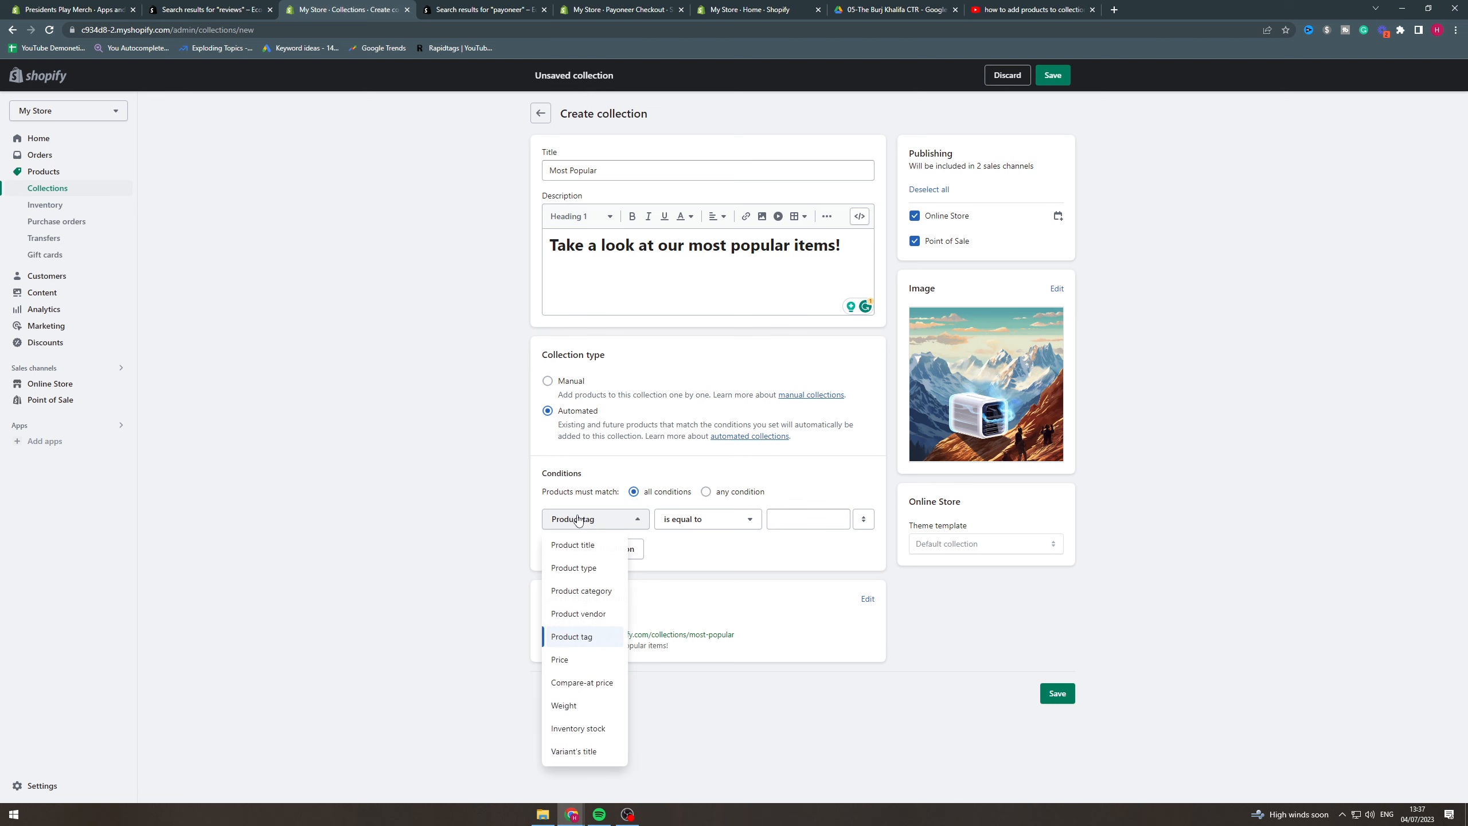
click(571, 660)
click(706, 519)
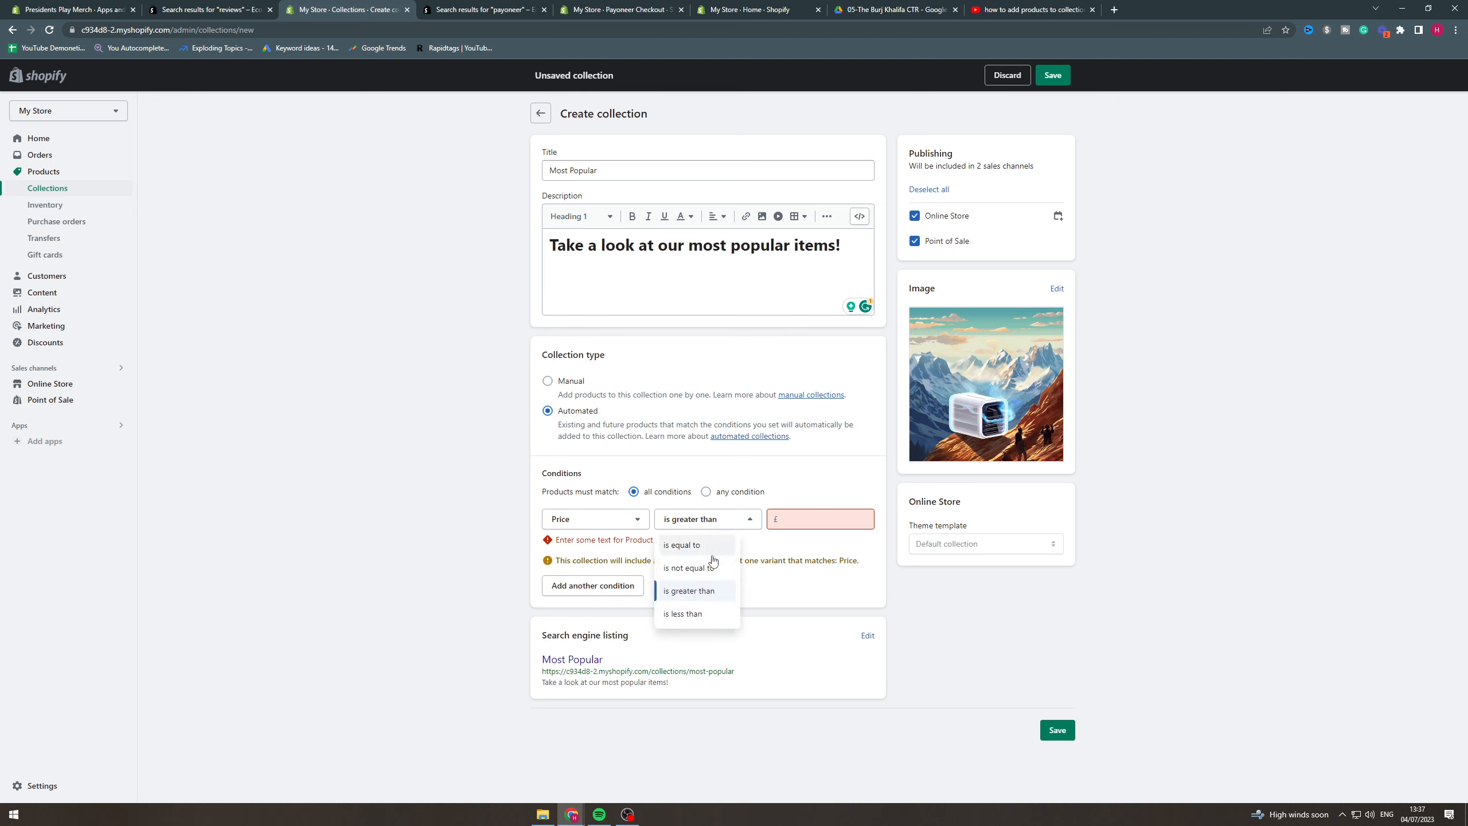
click(721, 616)
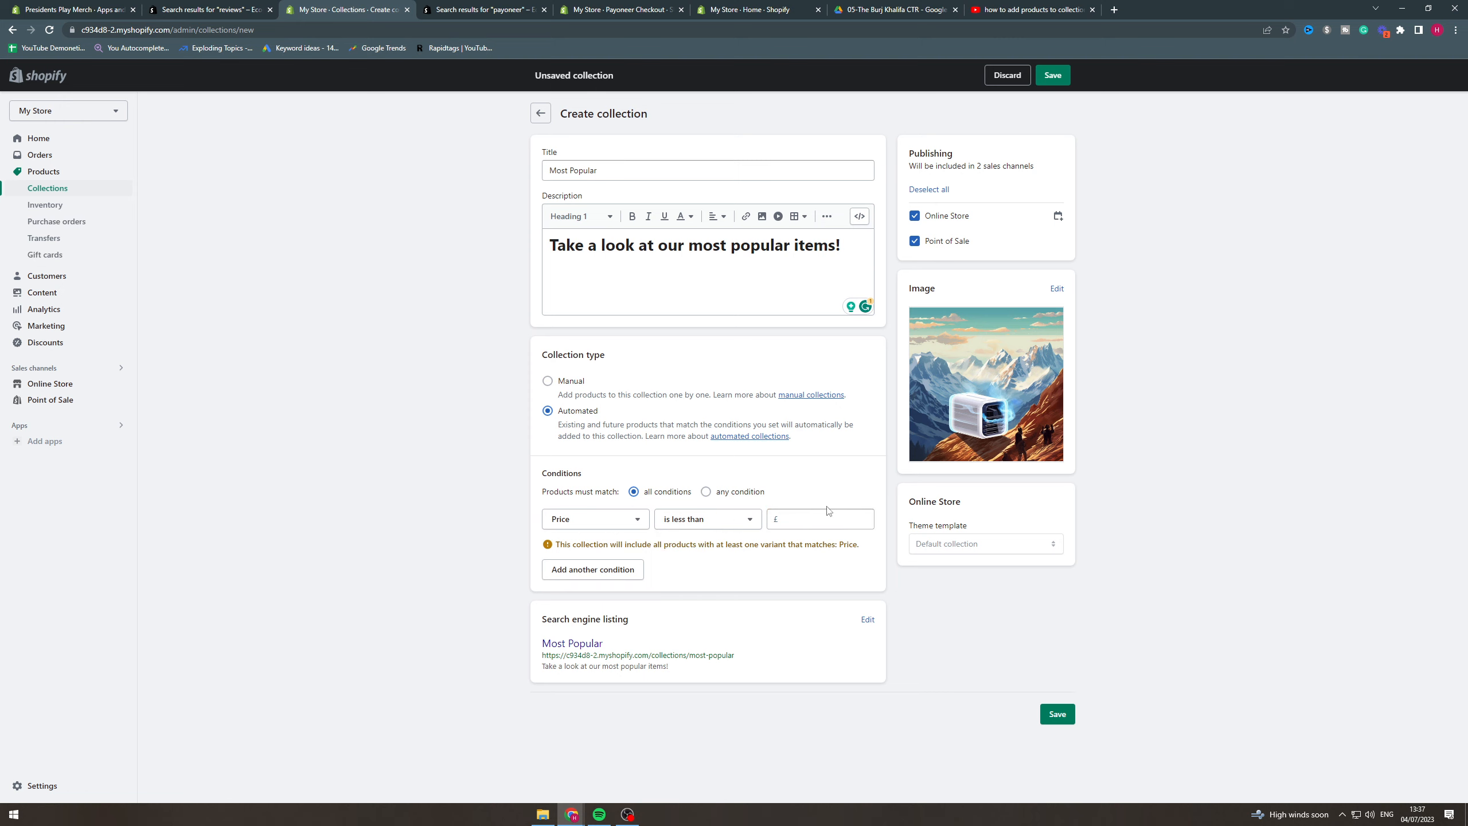
click(808, 521)
click(825, 501)
Step: Rename the collection as "Under £10 Items"
drag(656, 164, 474, 158)
text(Under)
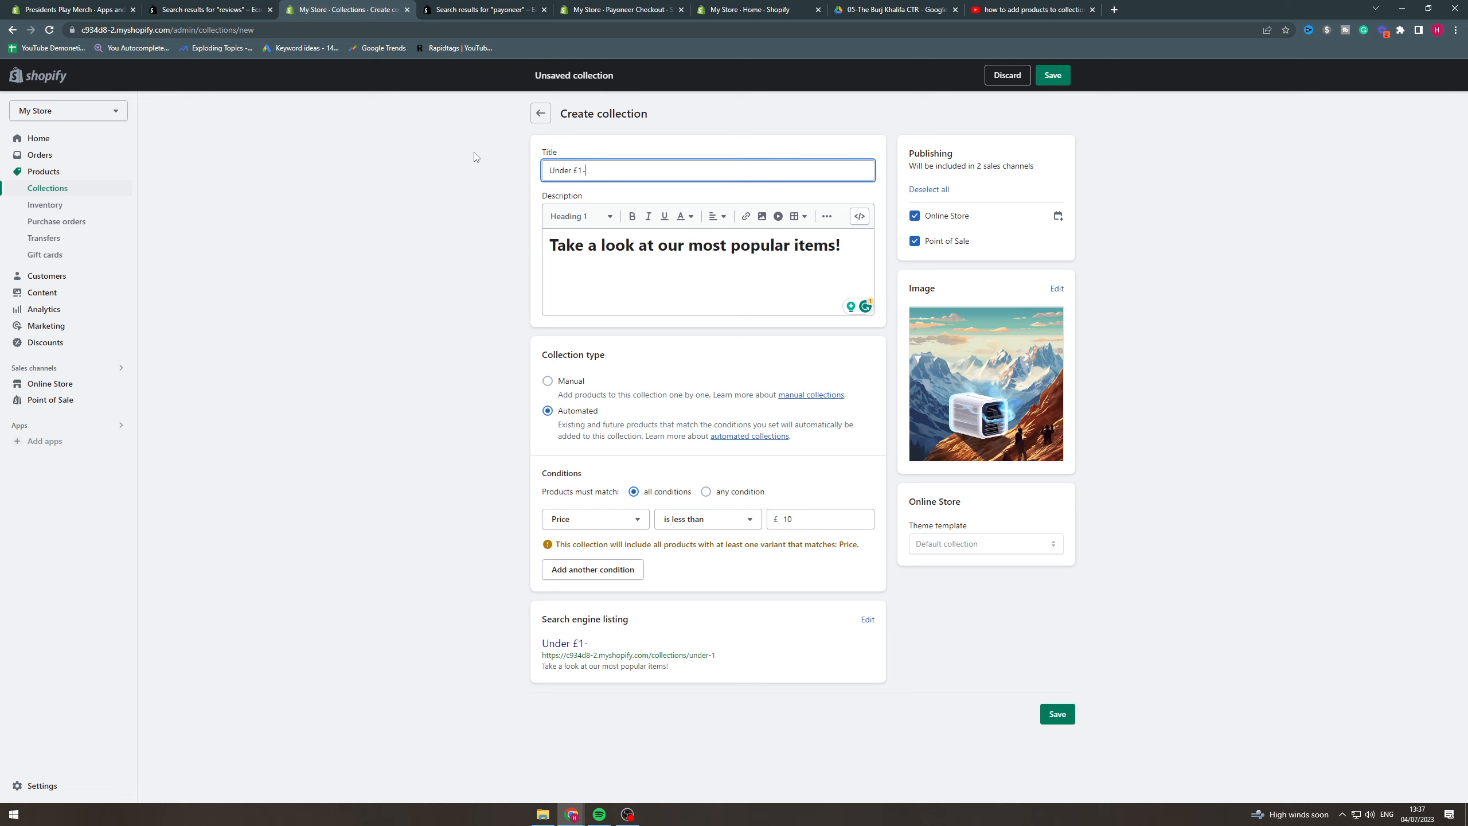
text( £10 Items)
click(466, 524)
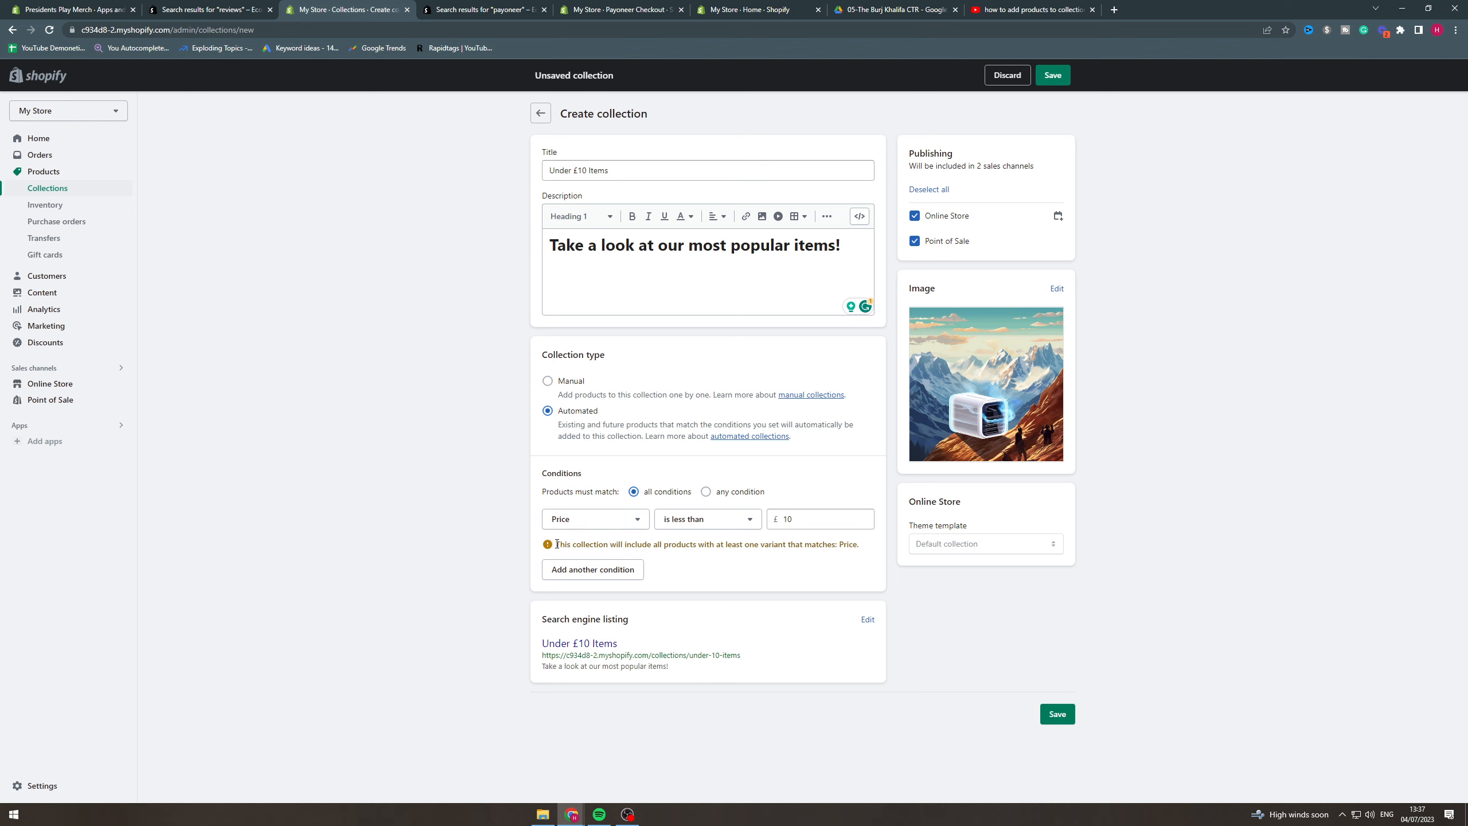
Step: Save the automated price-based collection and check its product list
drag(557, 544, 833, 545)
click(733, 544)
click(633, 518)
click(608, 653)
click(1049, 77)
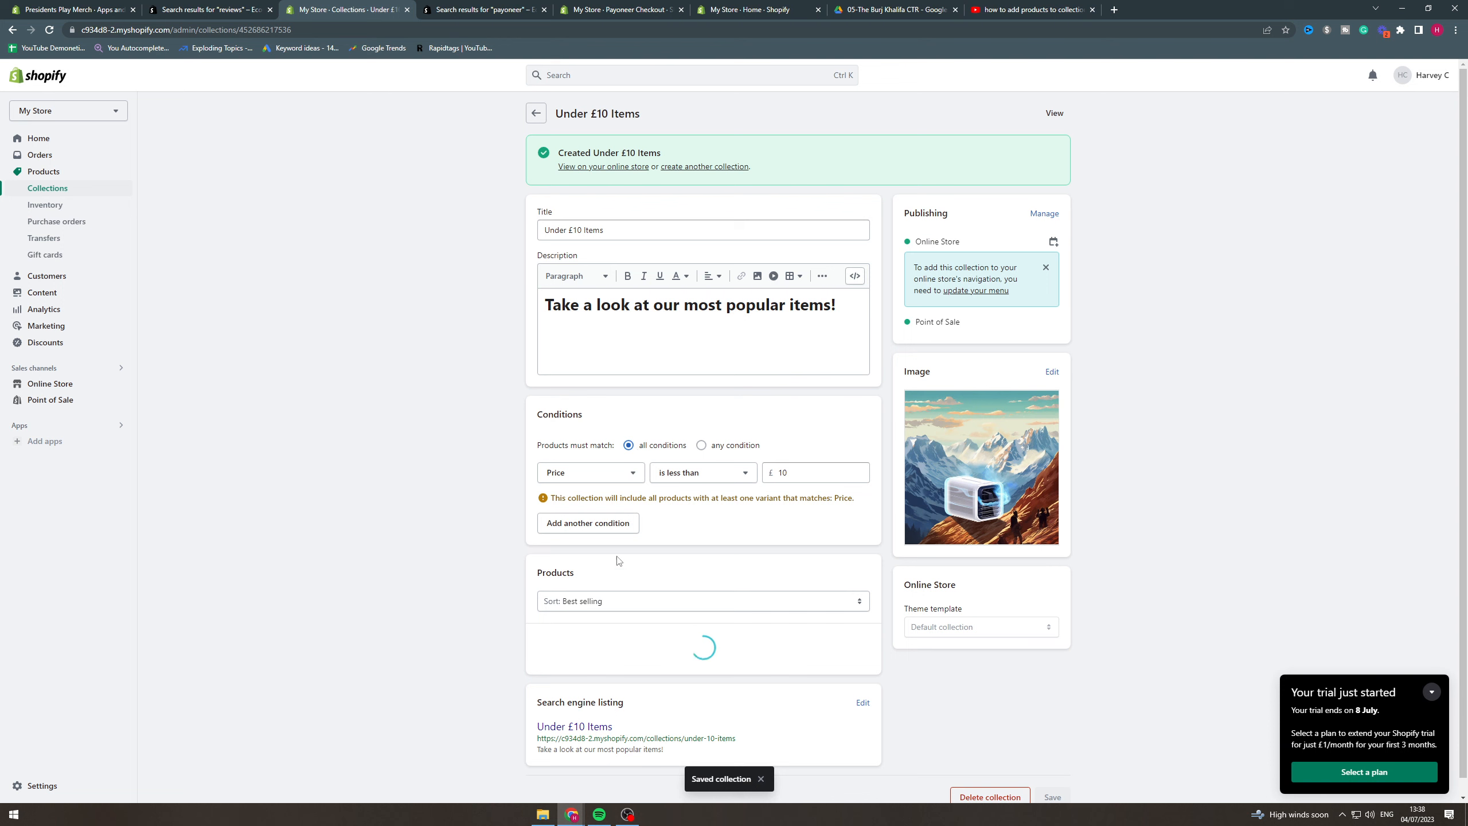
scroll(646, 547, down, 1)
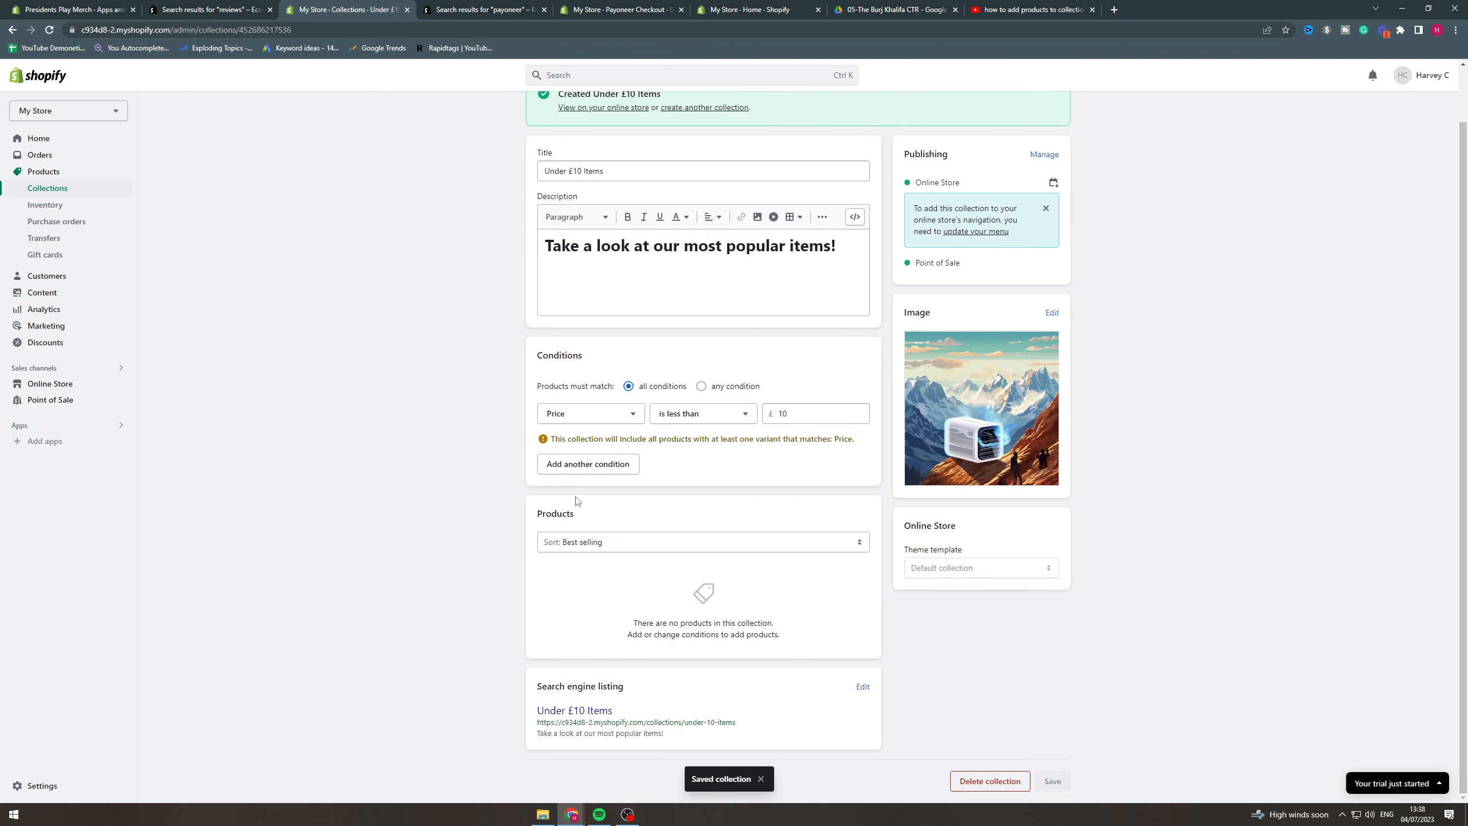
scroll(611, 564, up, 1)
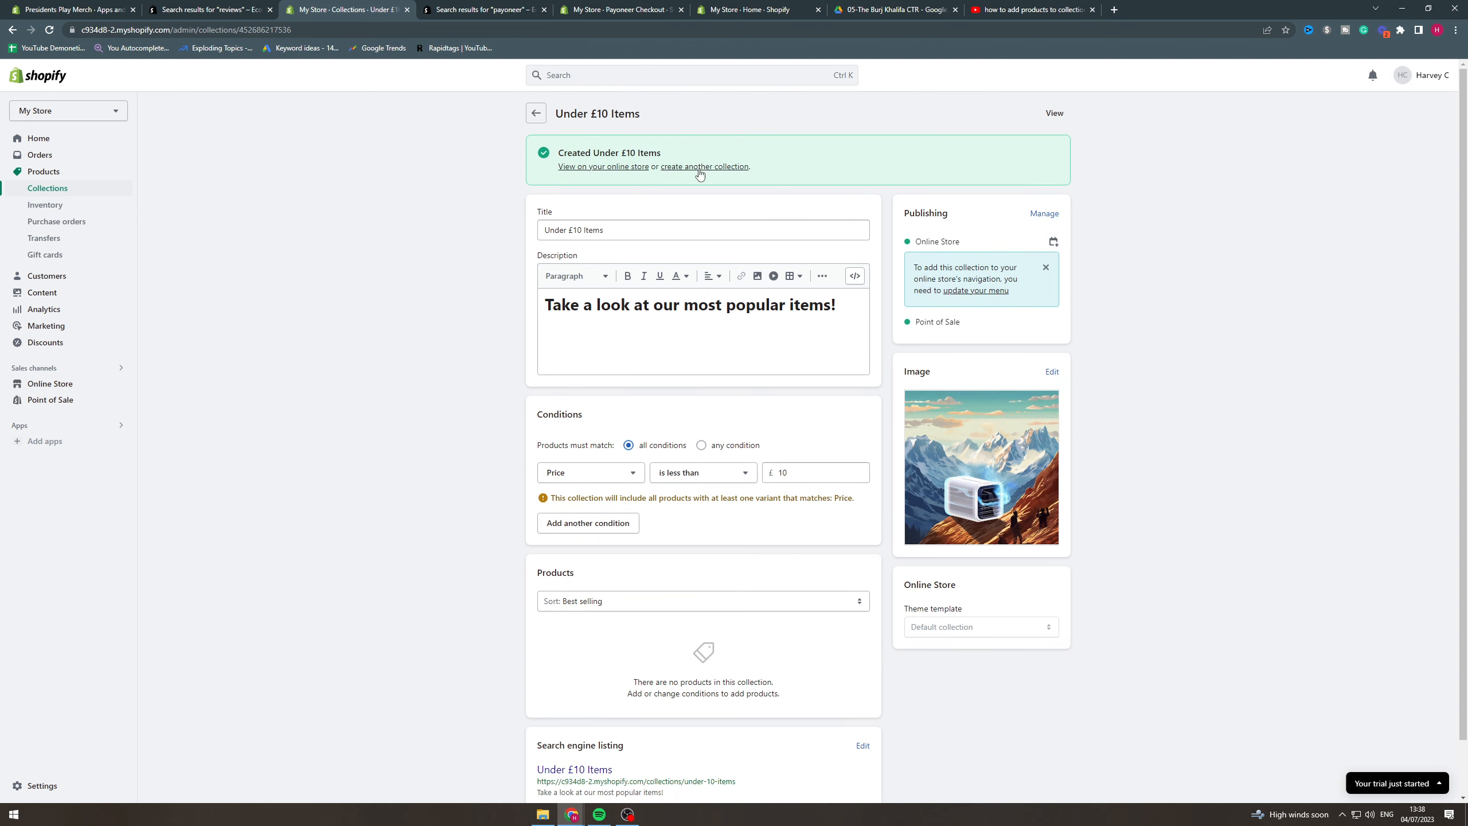
Step: Create and save another collection titled "Manual" with the Manual collection type
click(700, 167)
click(802, 175)
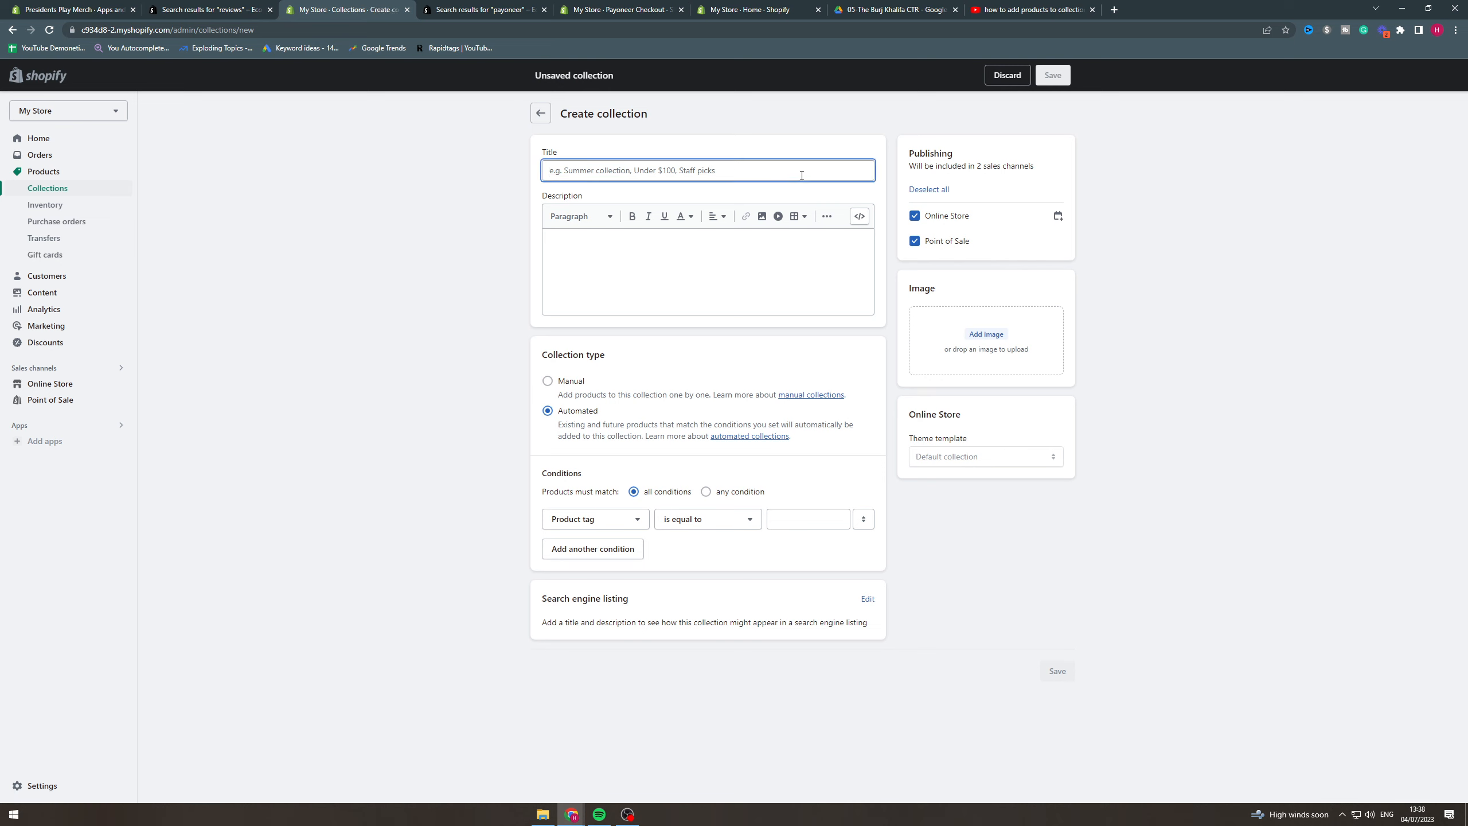
text(RT)
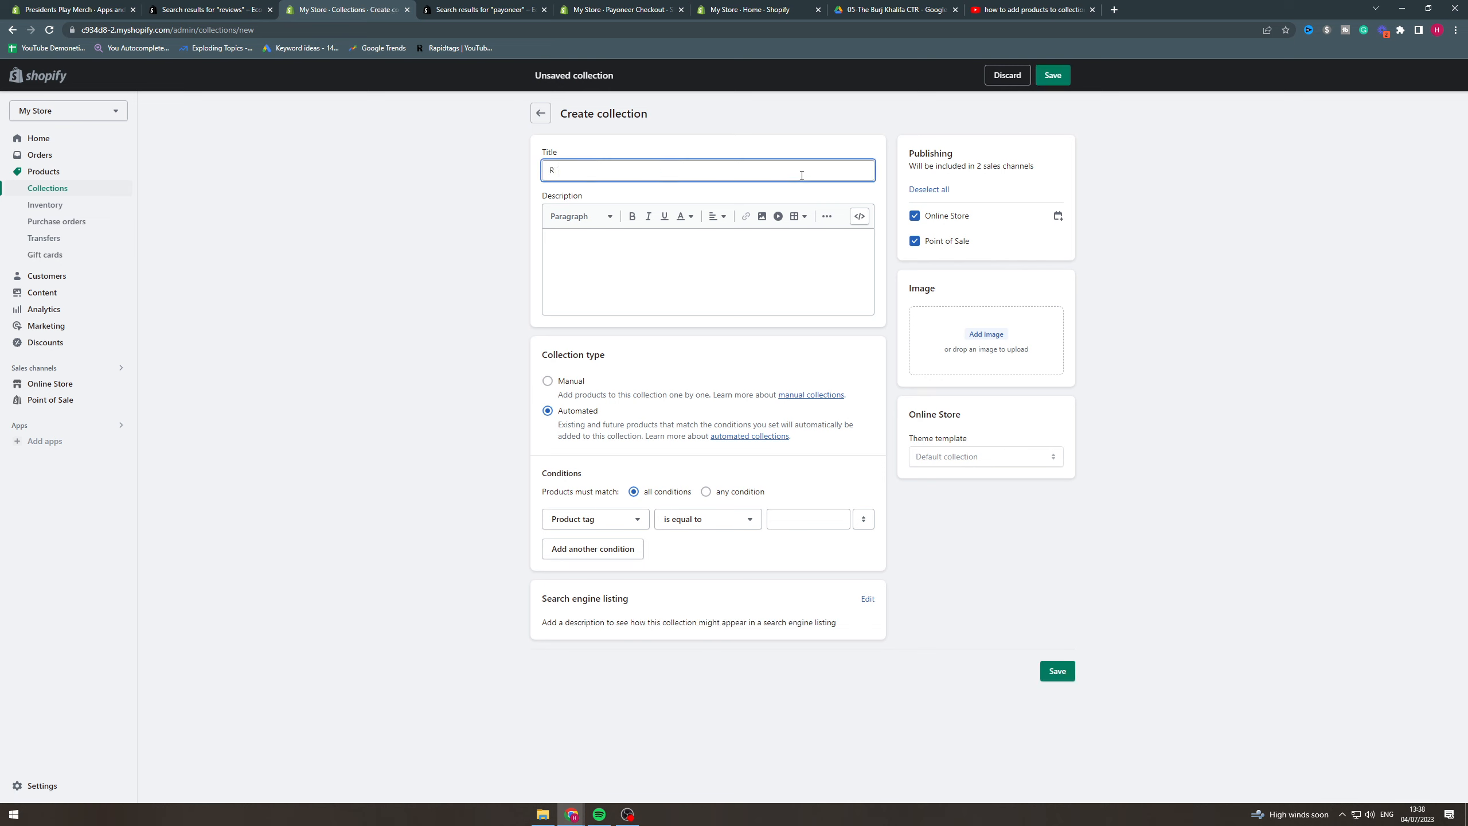
key(BackSpace)
text(Manual)
click(565, 320)
click(569, 383)
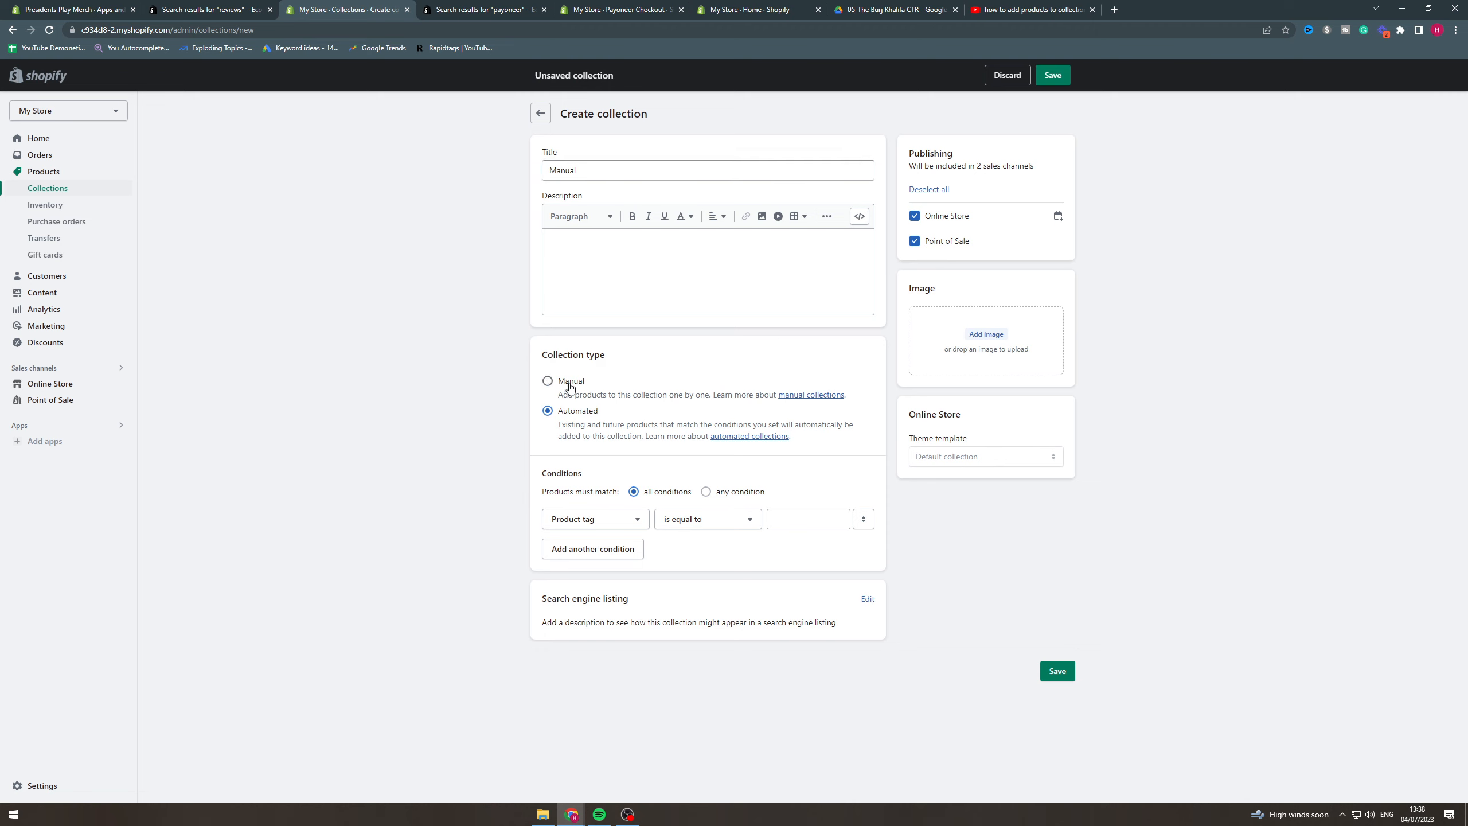
click(1059, 83)
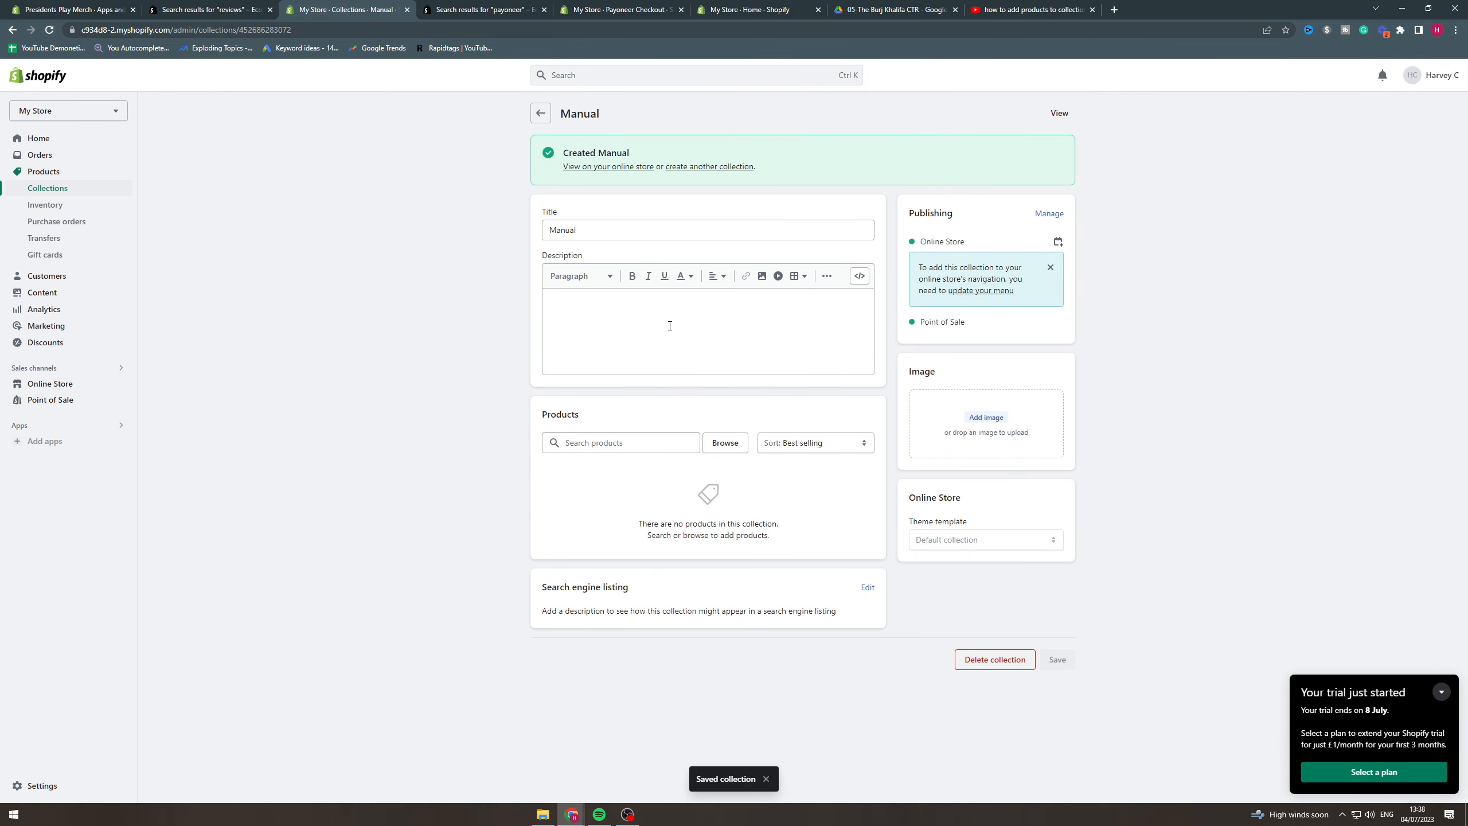
Step: Add the Air Conditioner Air Cooler Fan product to the Manual collection
click(724, 445)
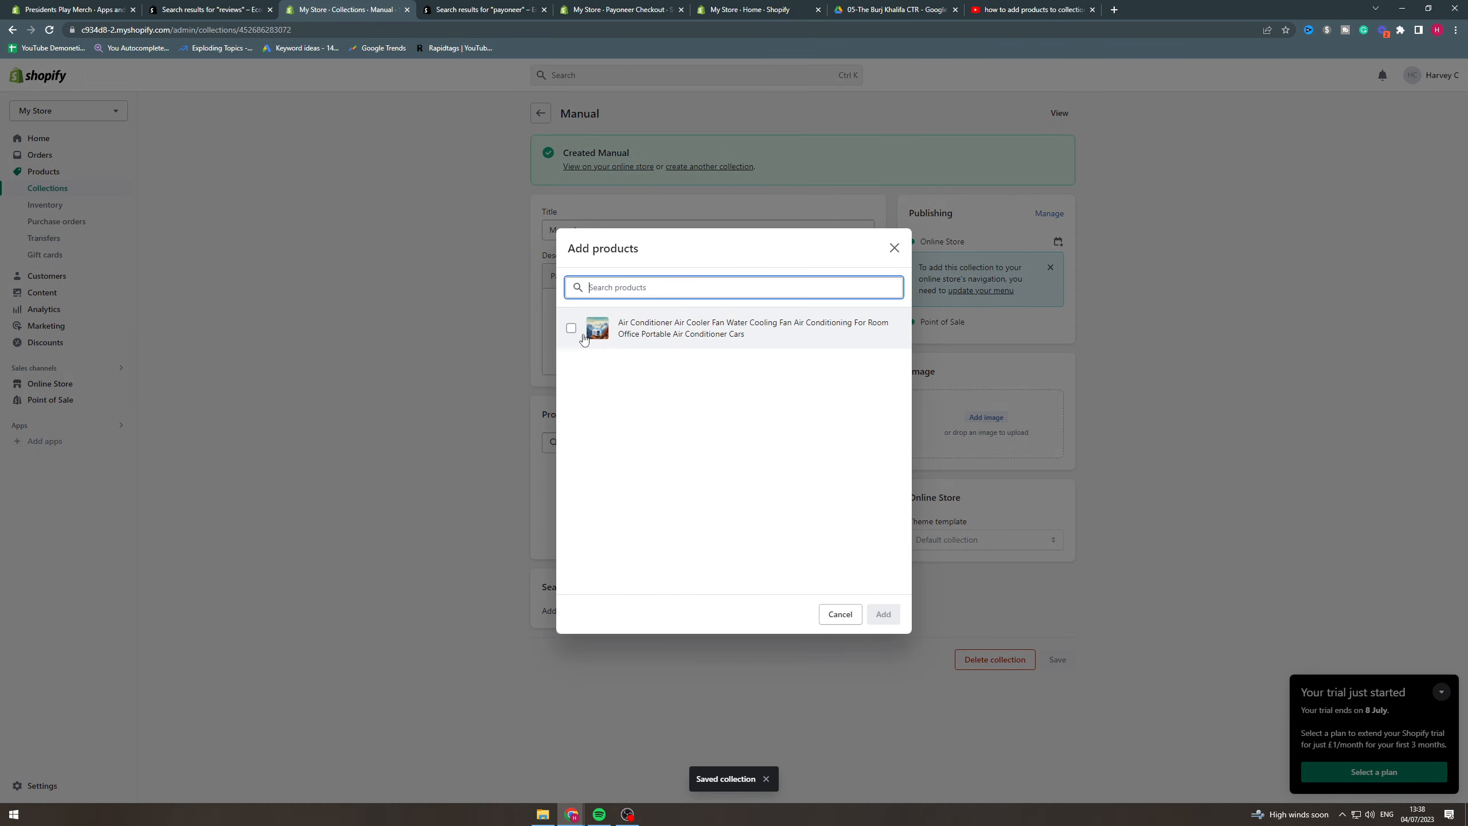
click(626, 338)
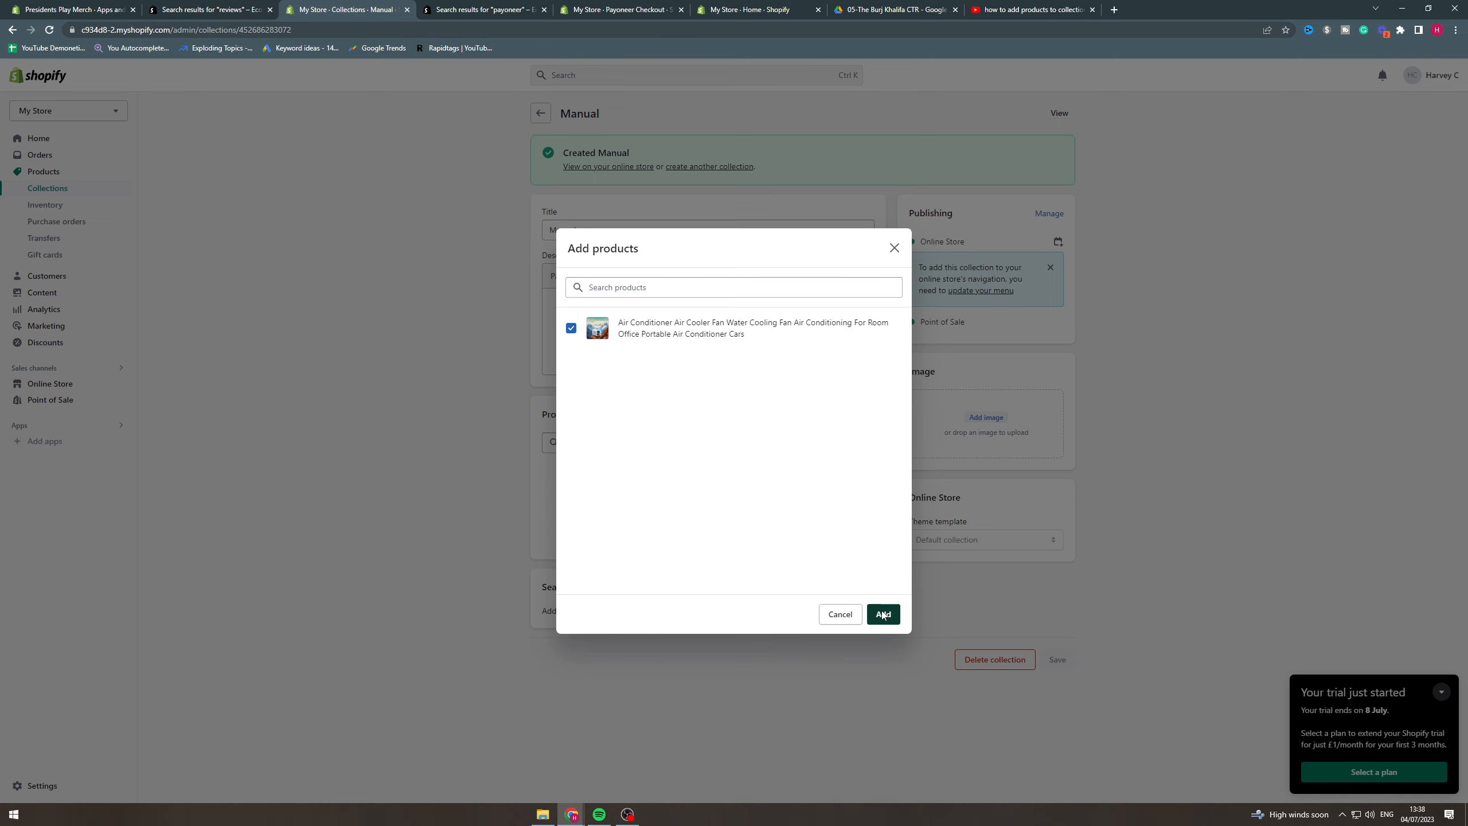
click(883, 614)
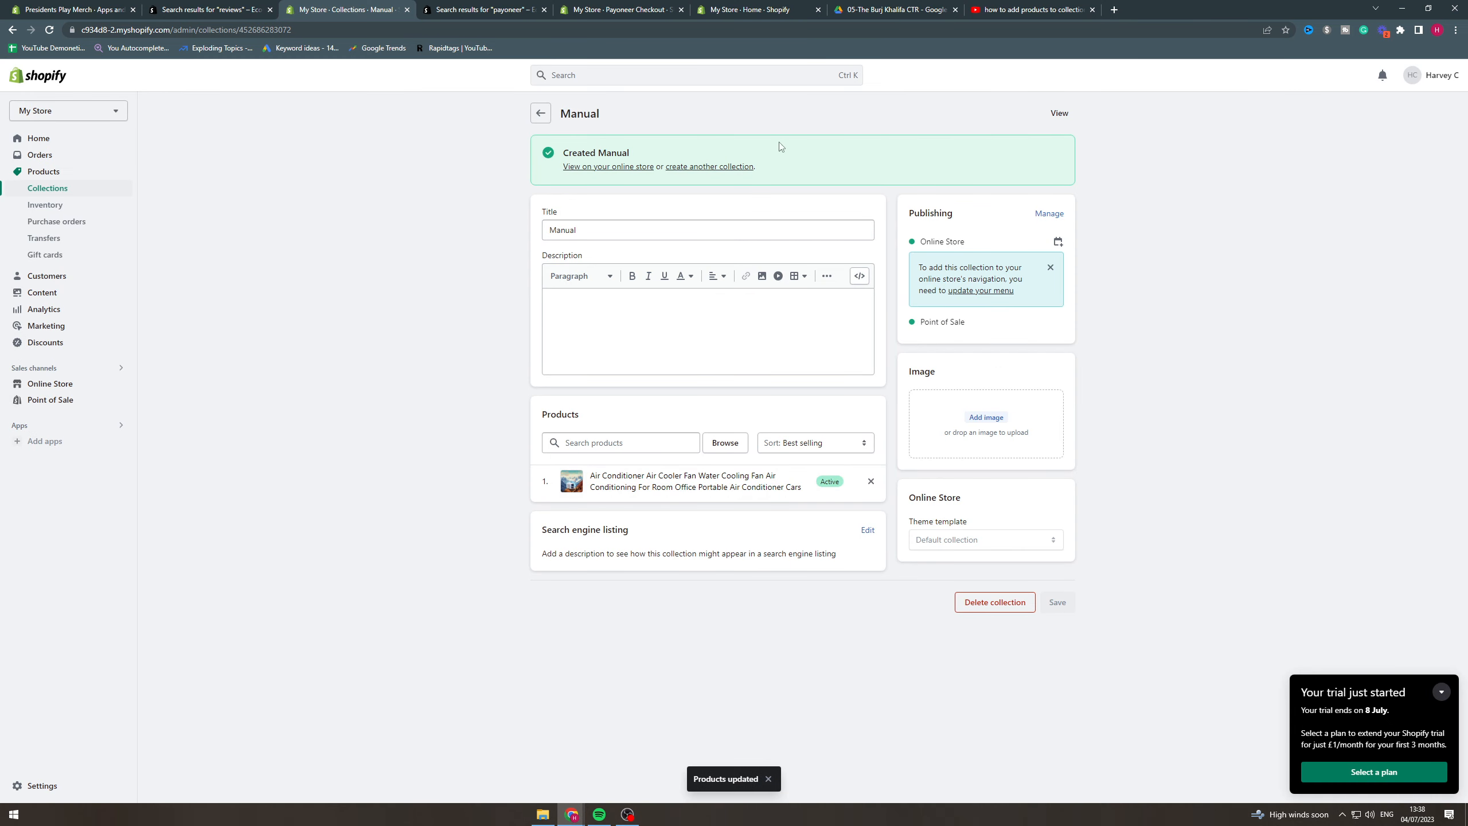
Step: View the Manual collection on the online store and examine its product listing
click(1067, 113)
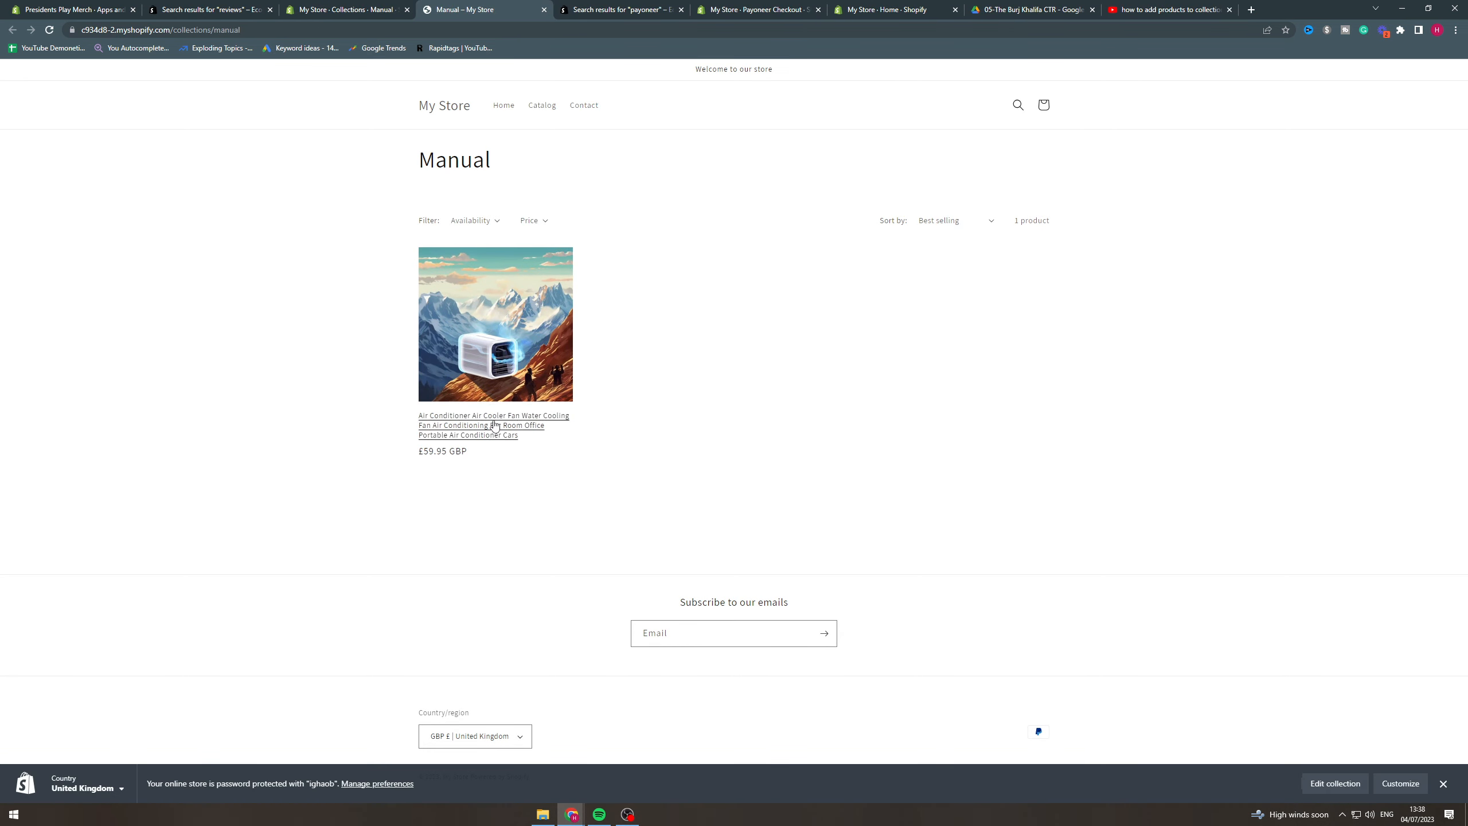
mouse_move(494, 163)
mouse_down()
mouse_move(434, 162)
mouse_move(503, 167)
mouse_up()
click(607, 247)
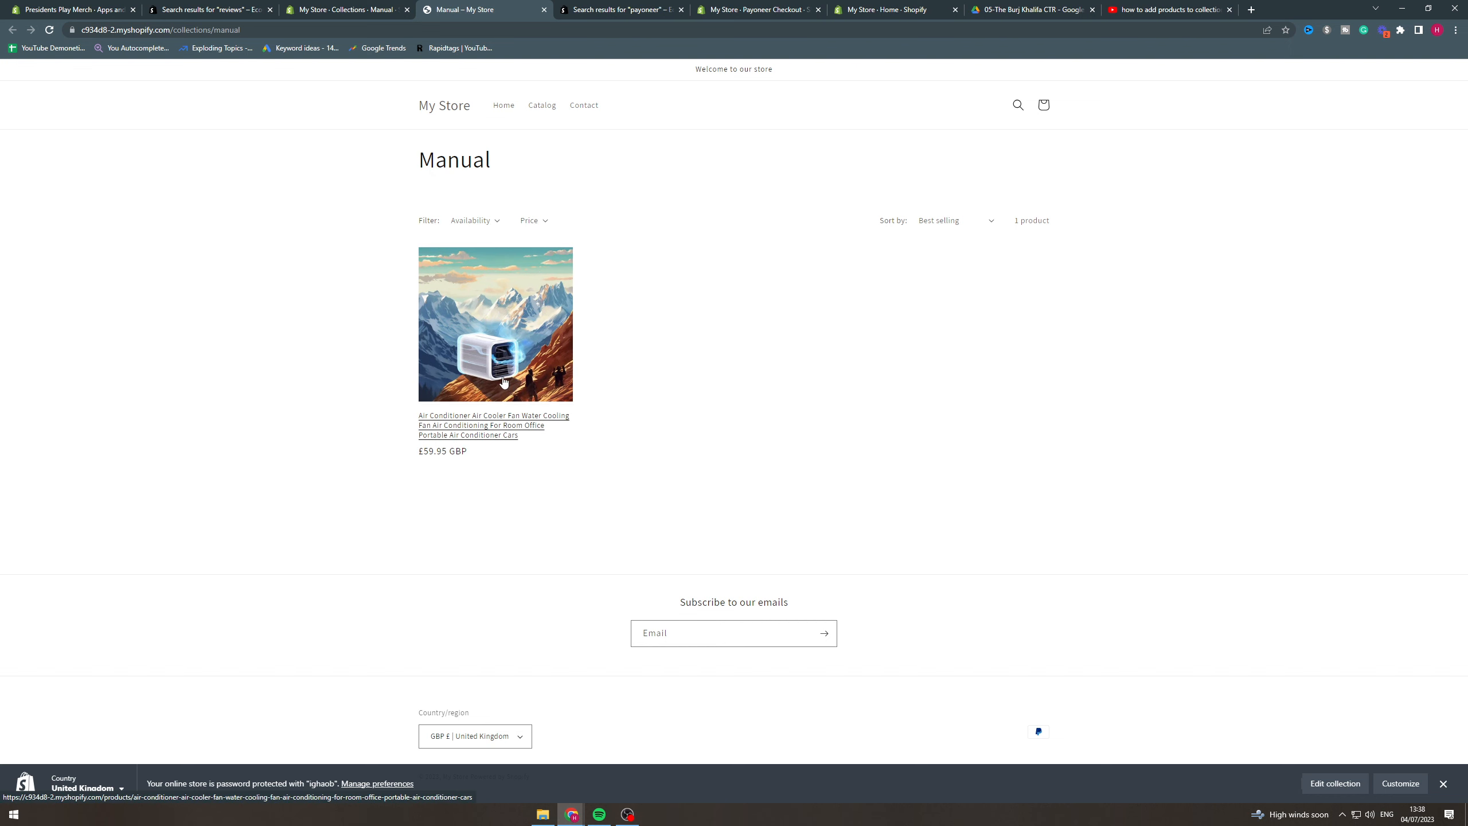
Step: Return to the store admin's collections list and open the "Under £10 Items" collection
click(342, 9)
click(512, 113)
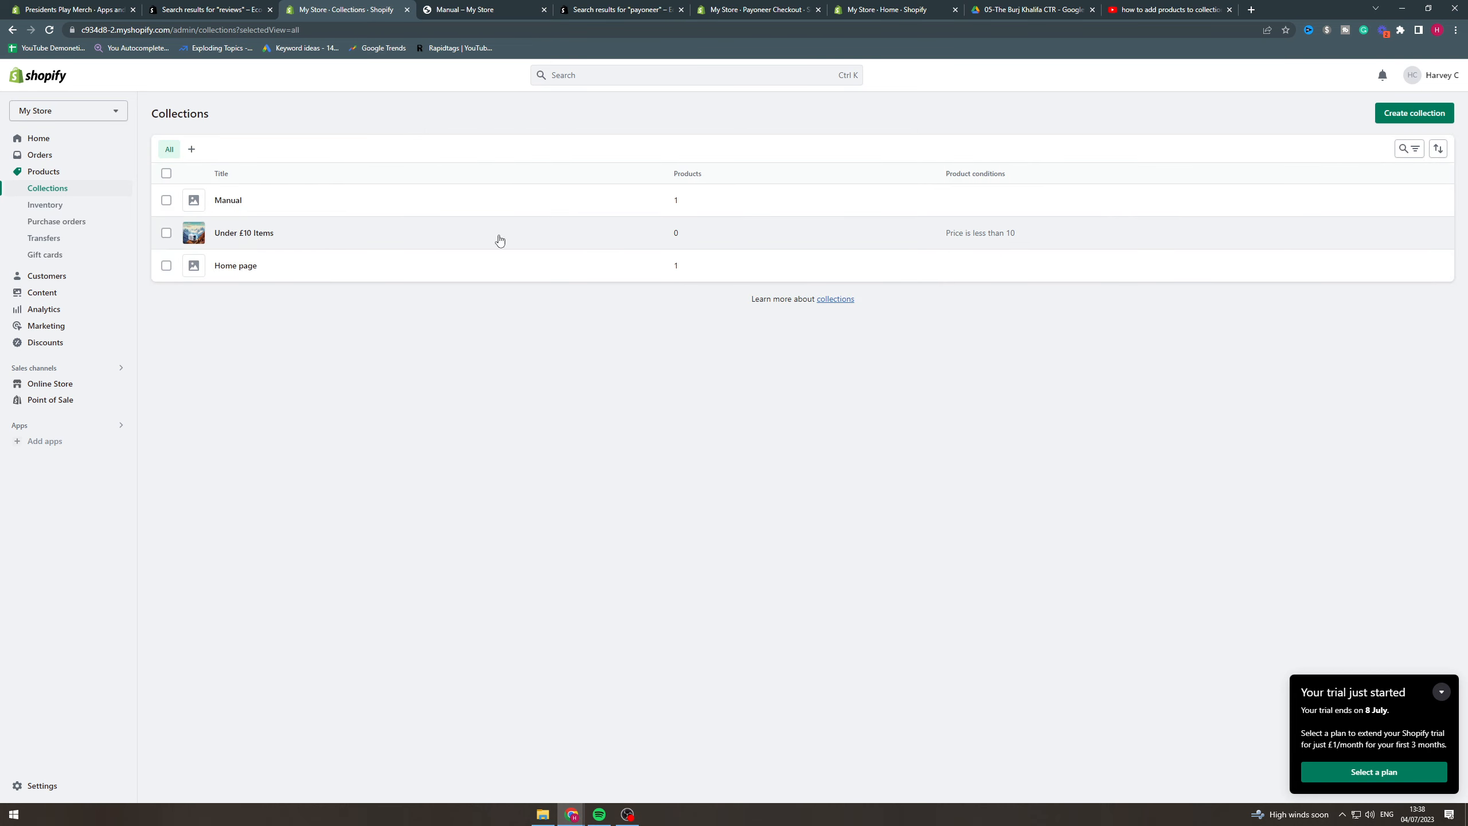
click(274, 238)
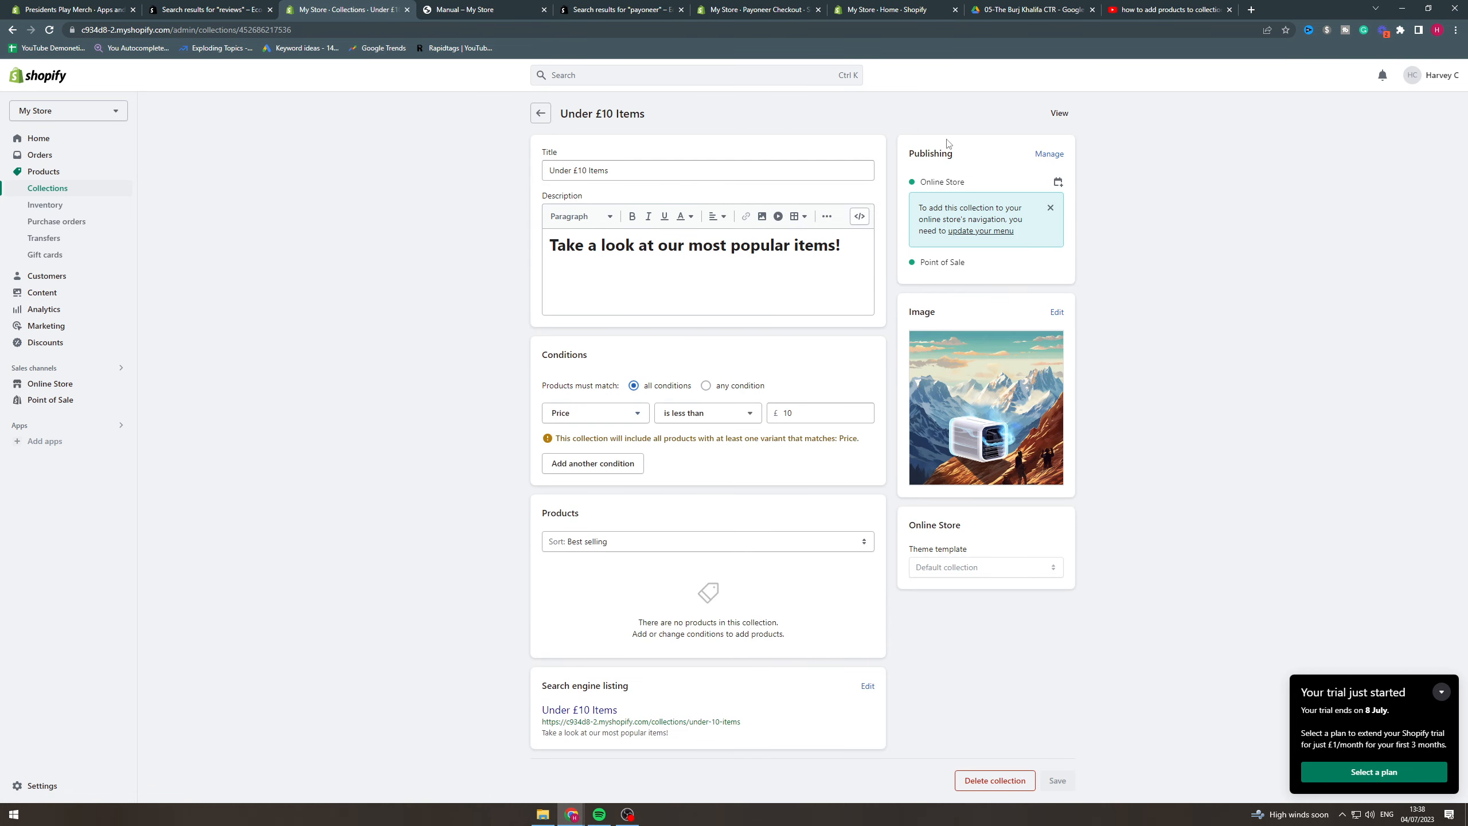
Step: View the "Under £10 Items" collection on the online store, check its description, and return to the store admin
click(1061, 120)
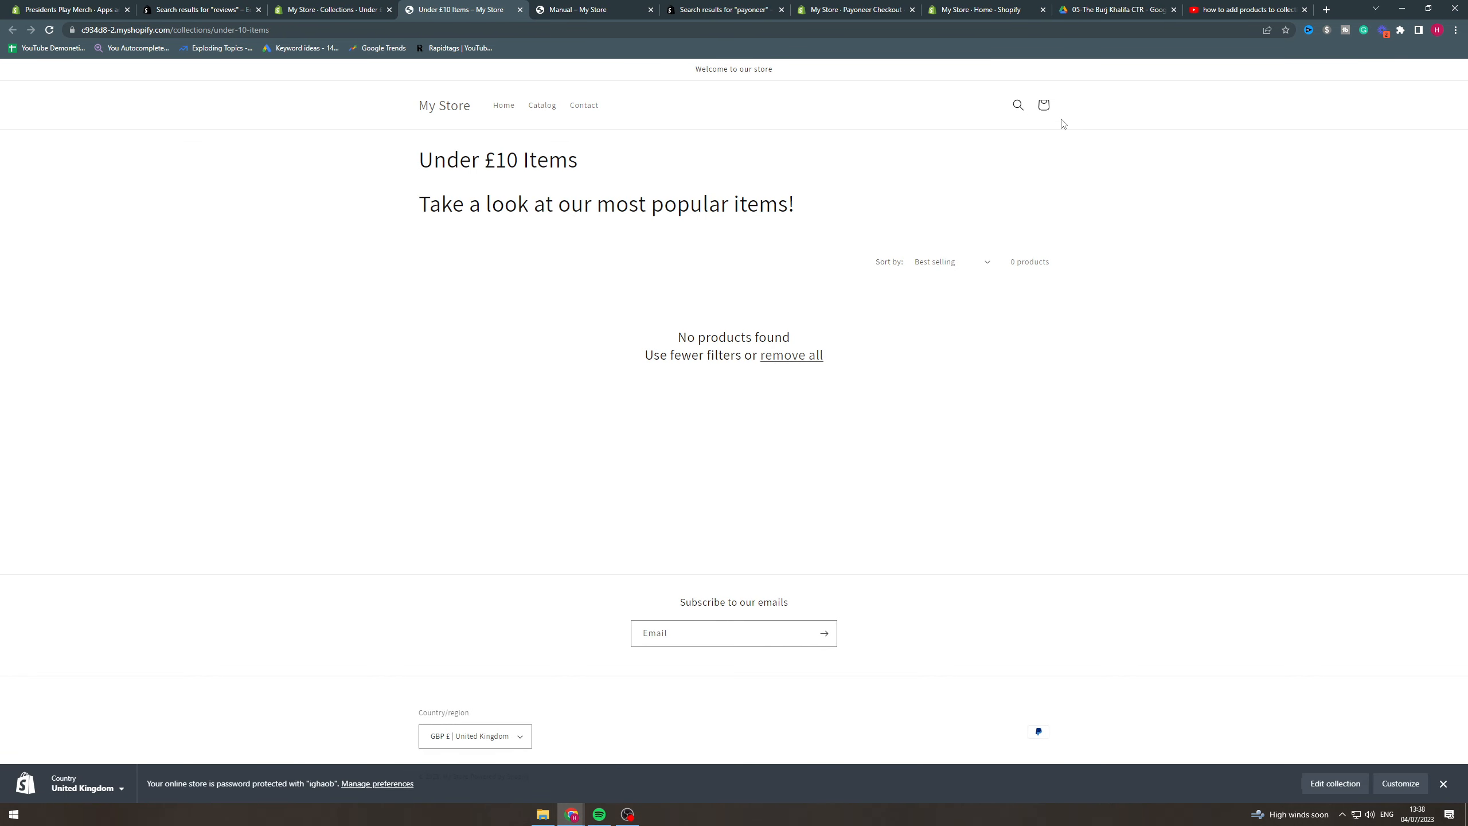
triple_click(677, 191)
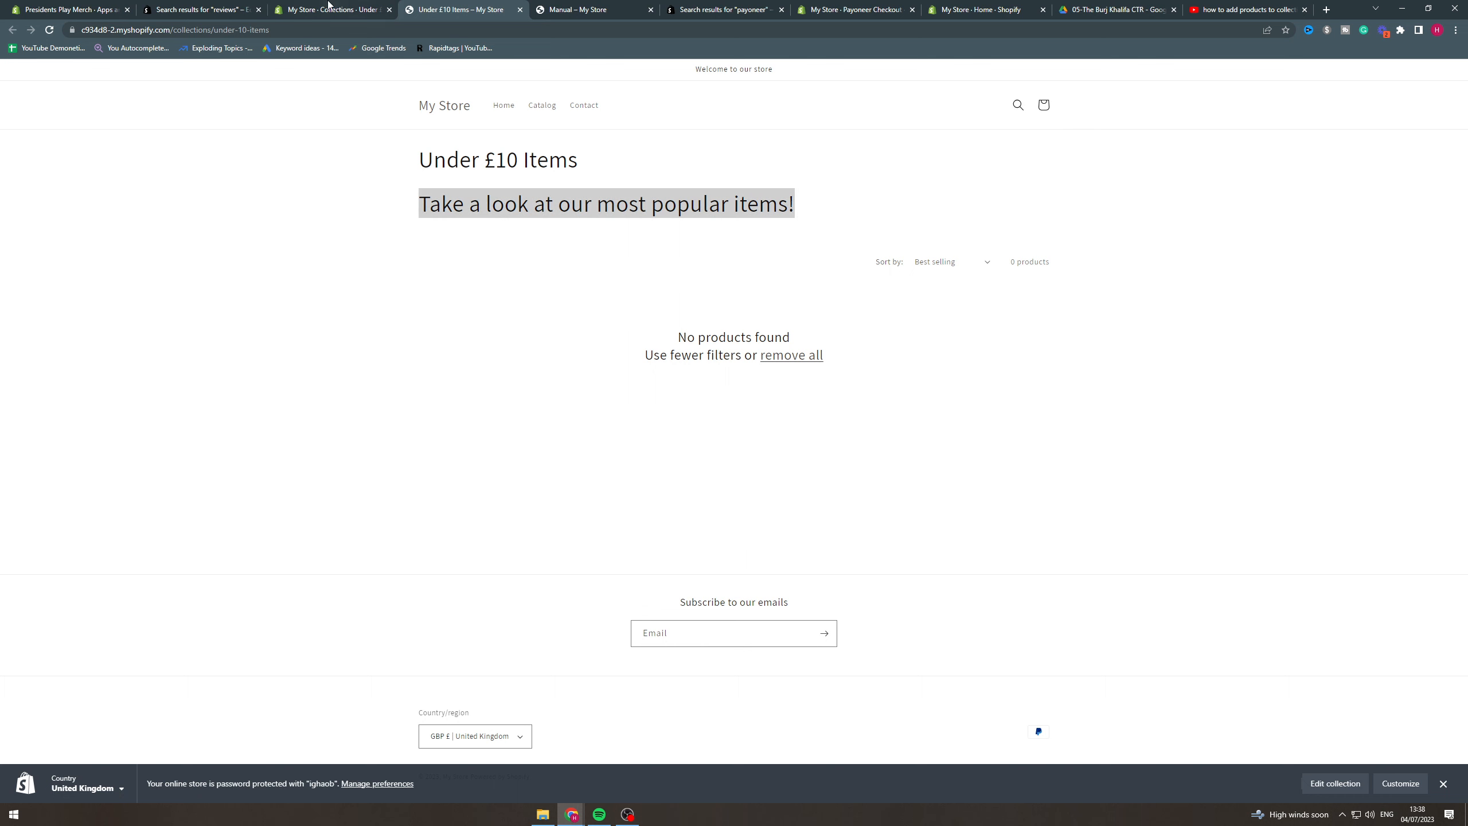
key(ctrl+shift+Tab)
Step: Open the Air Conditioner Air Cooler Fan product from the store's products list and go to its product organization section
click(546, 114)
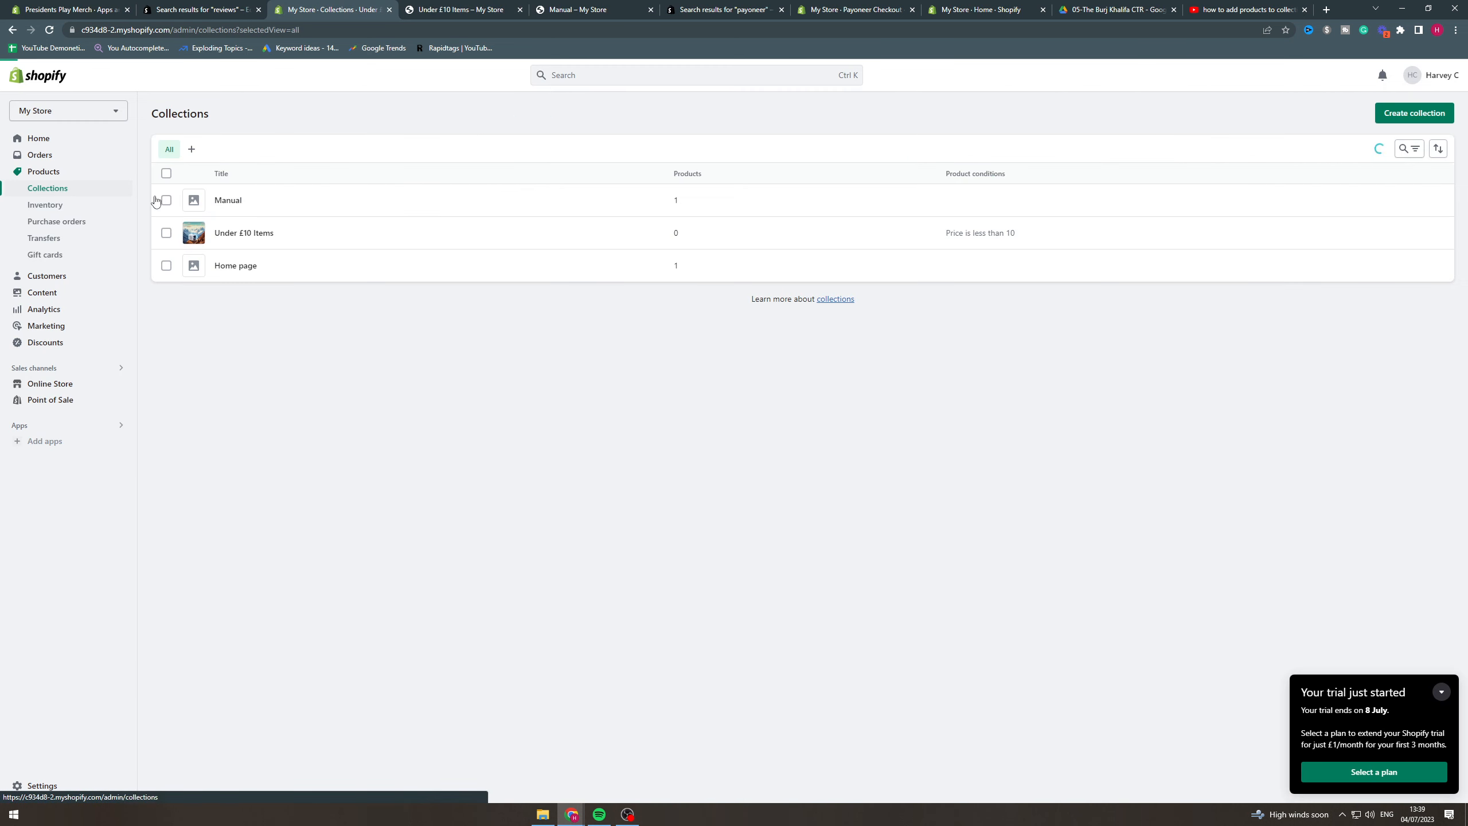
click(67, 181)
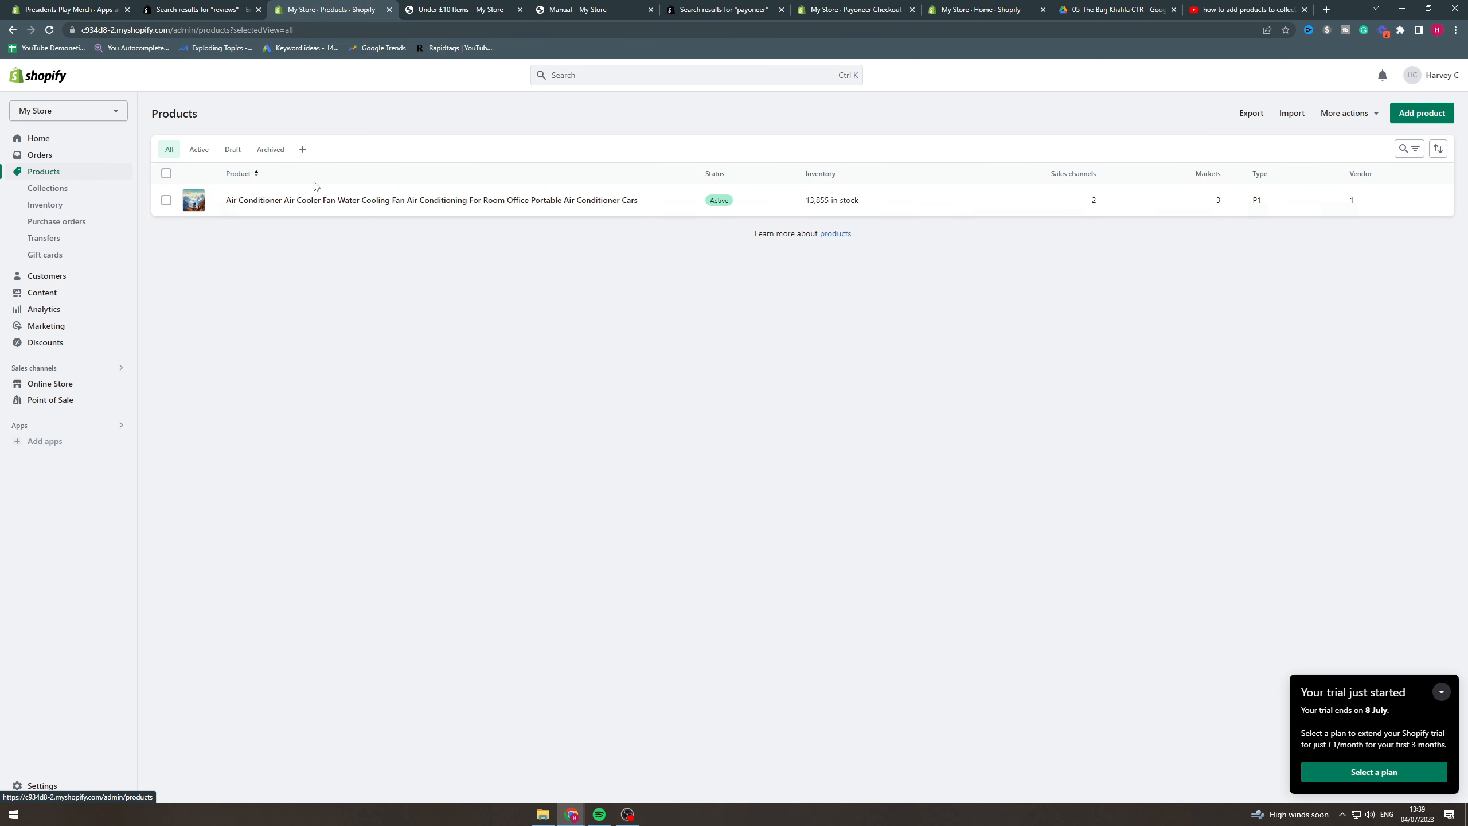
click(637, 200)
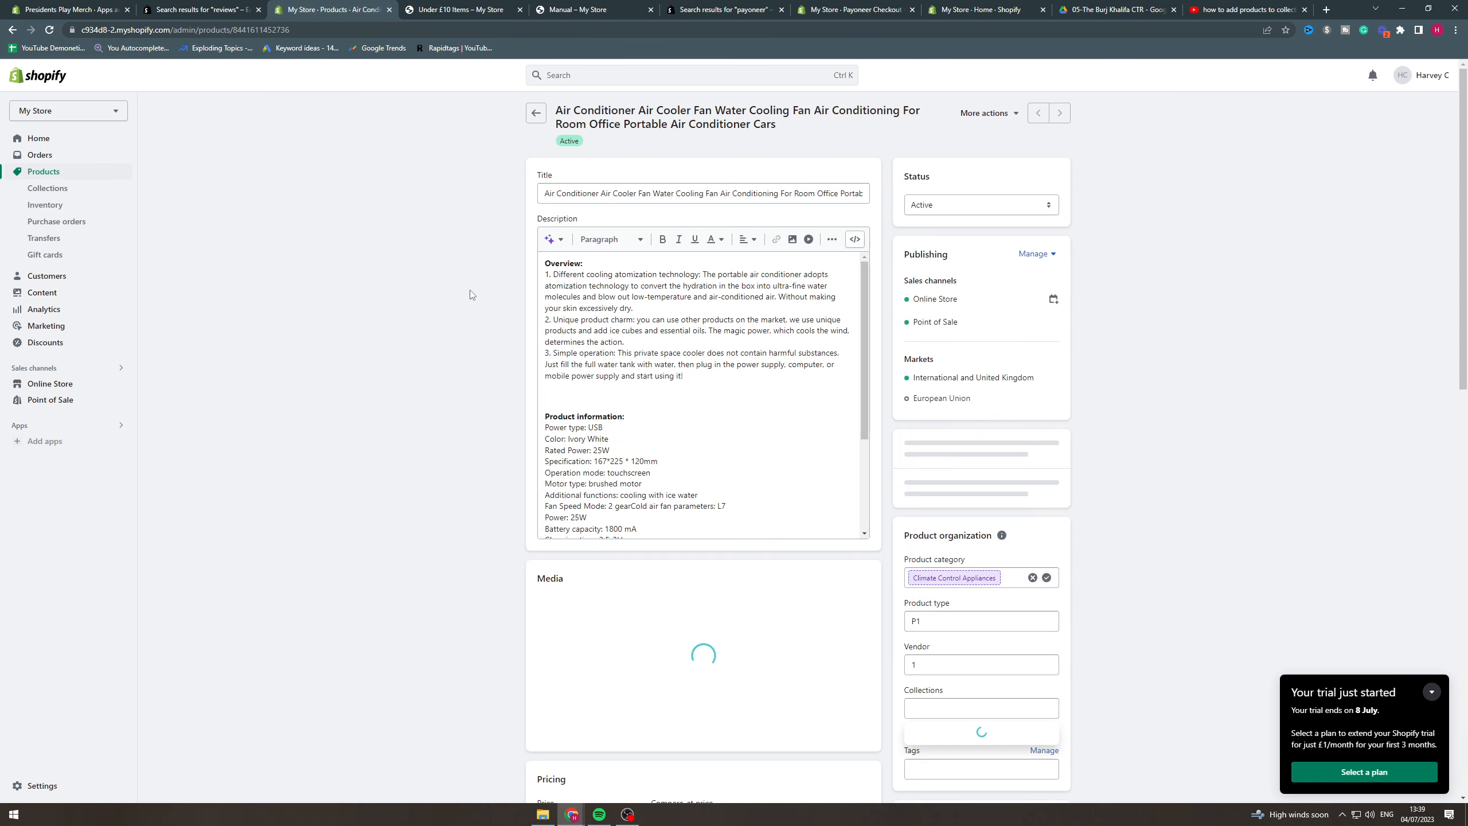
scroll(1016, 503, down, 2)
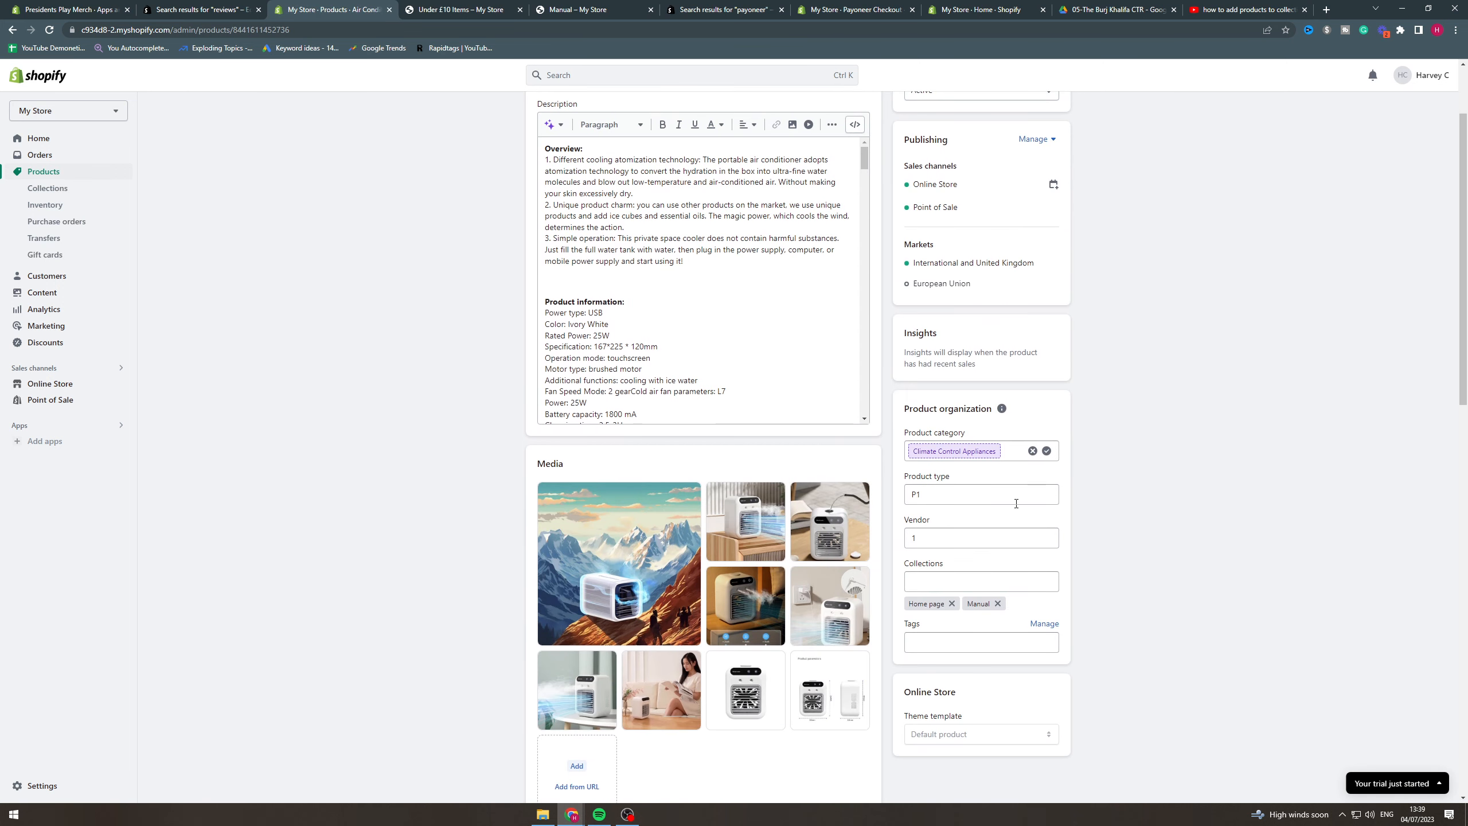
Step: Look at the available product category options for the air conditioner product without choosing a different one
click(1007, 451)
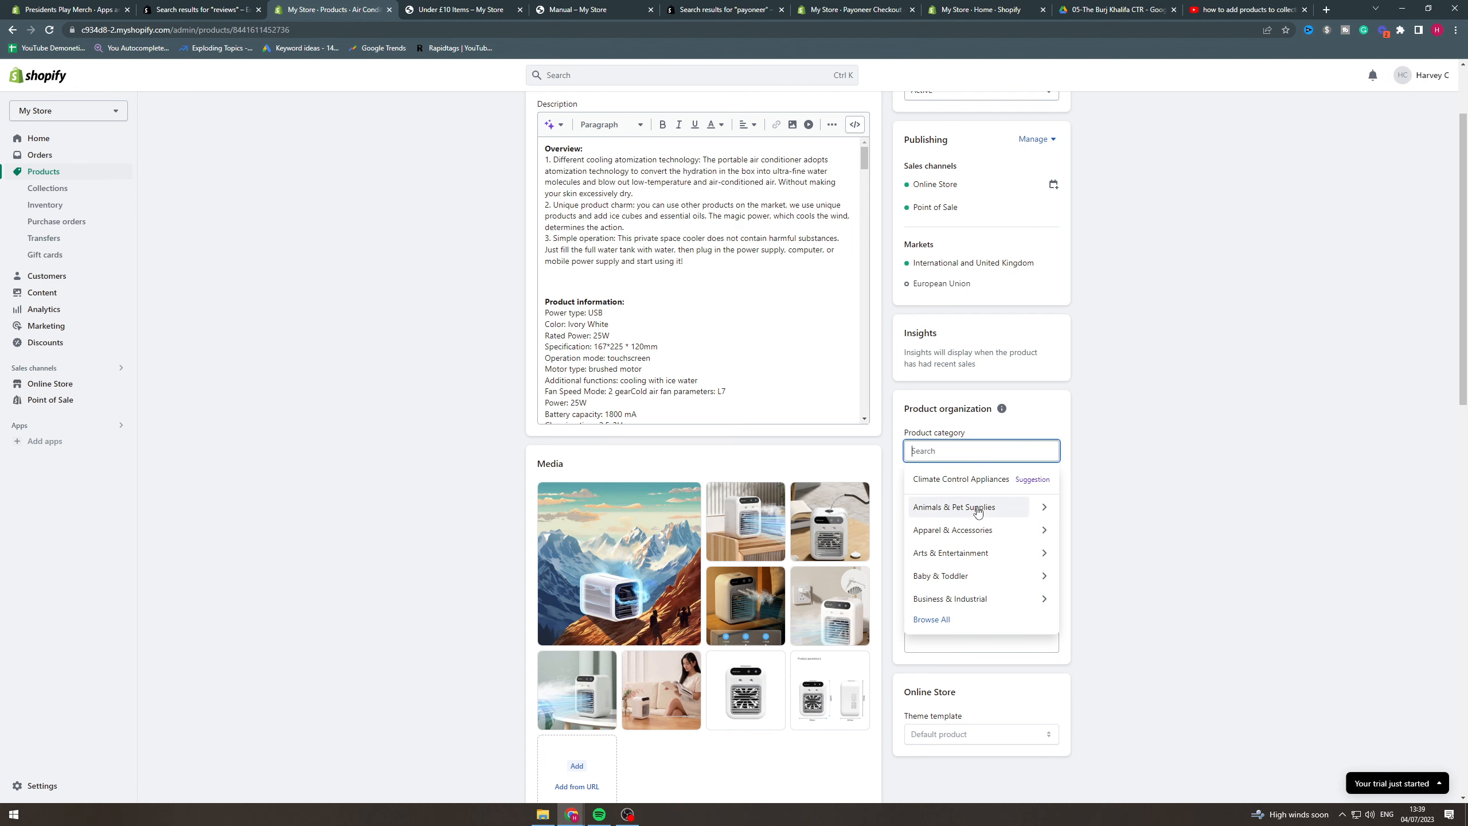
scroll(983, 567, down, 2)
click(1157, 381)
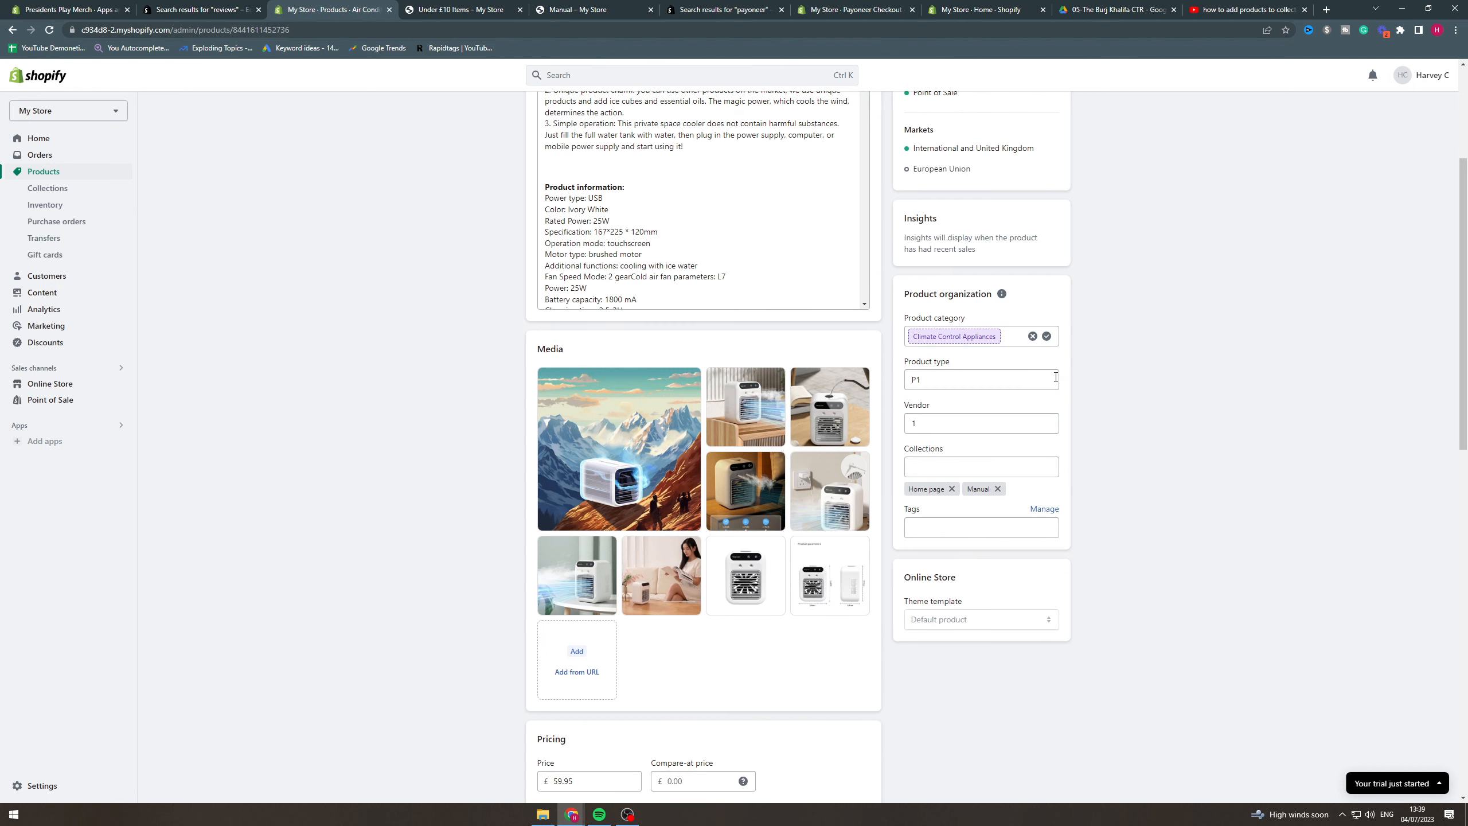
Step: Remove the air conditioner product from the Home page collection, keep it in Manual, save it and return to the products list
click(949, 461)
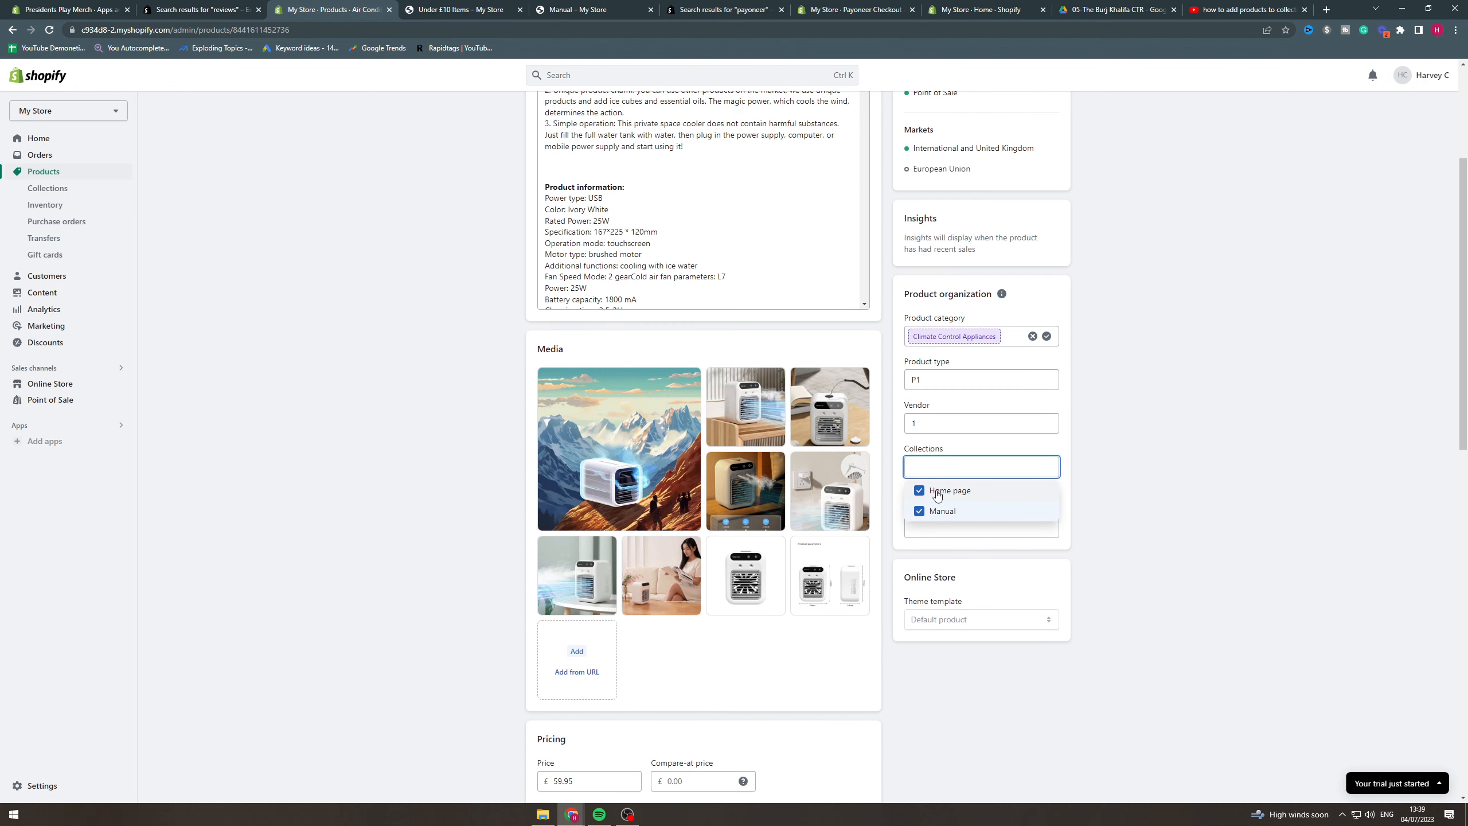
click(931, 490)
click(926, 510)
click(926, 510)
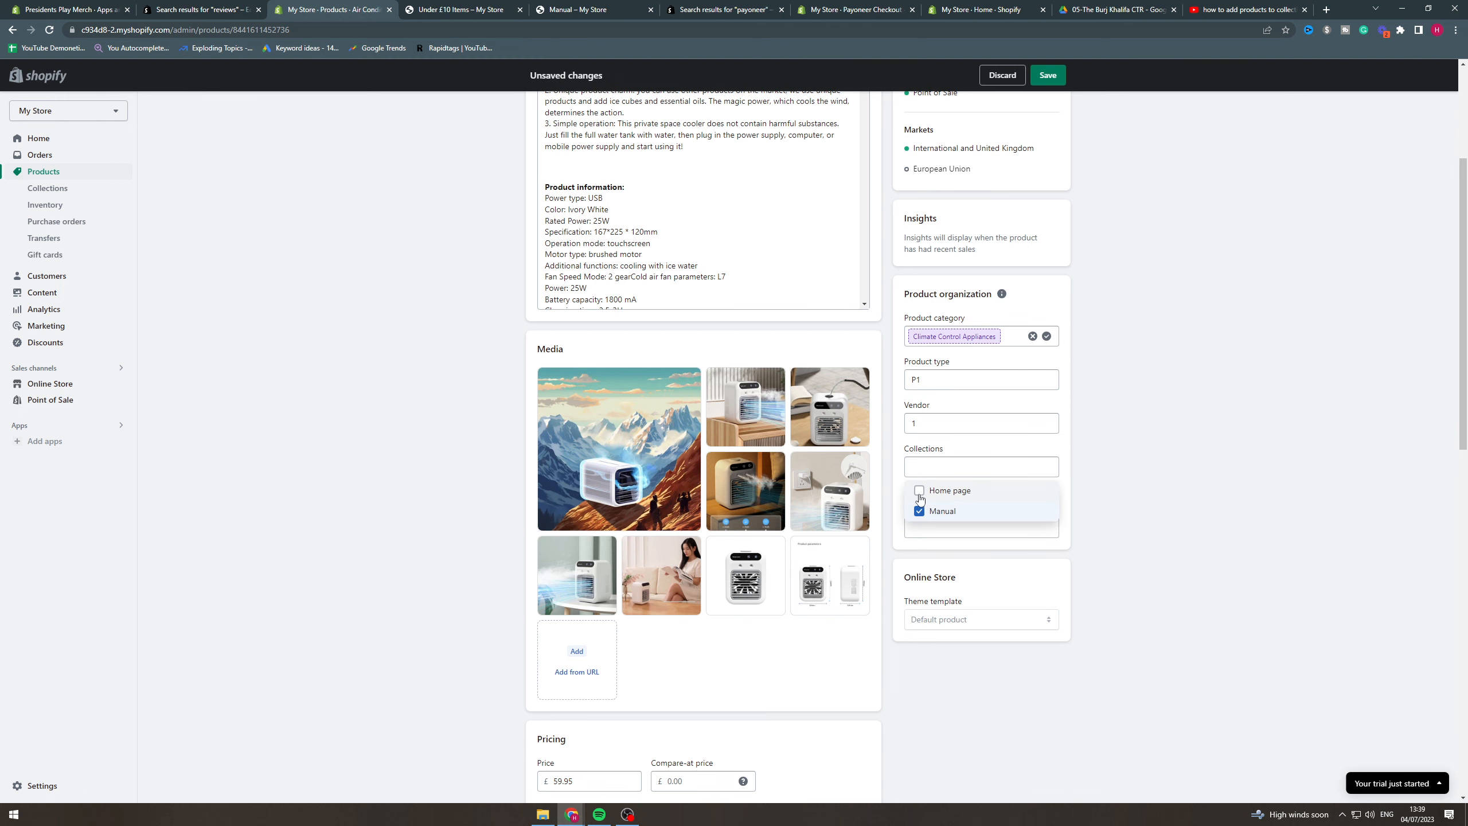
click(1100, 490)
click(943, 469)
click(1108, 488)
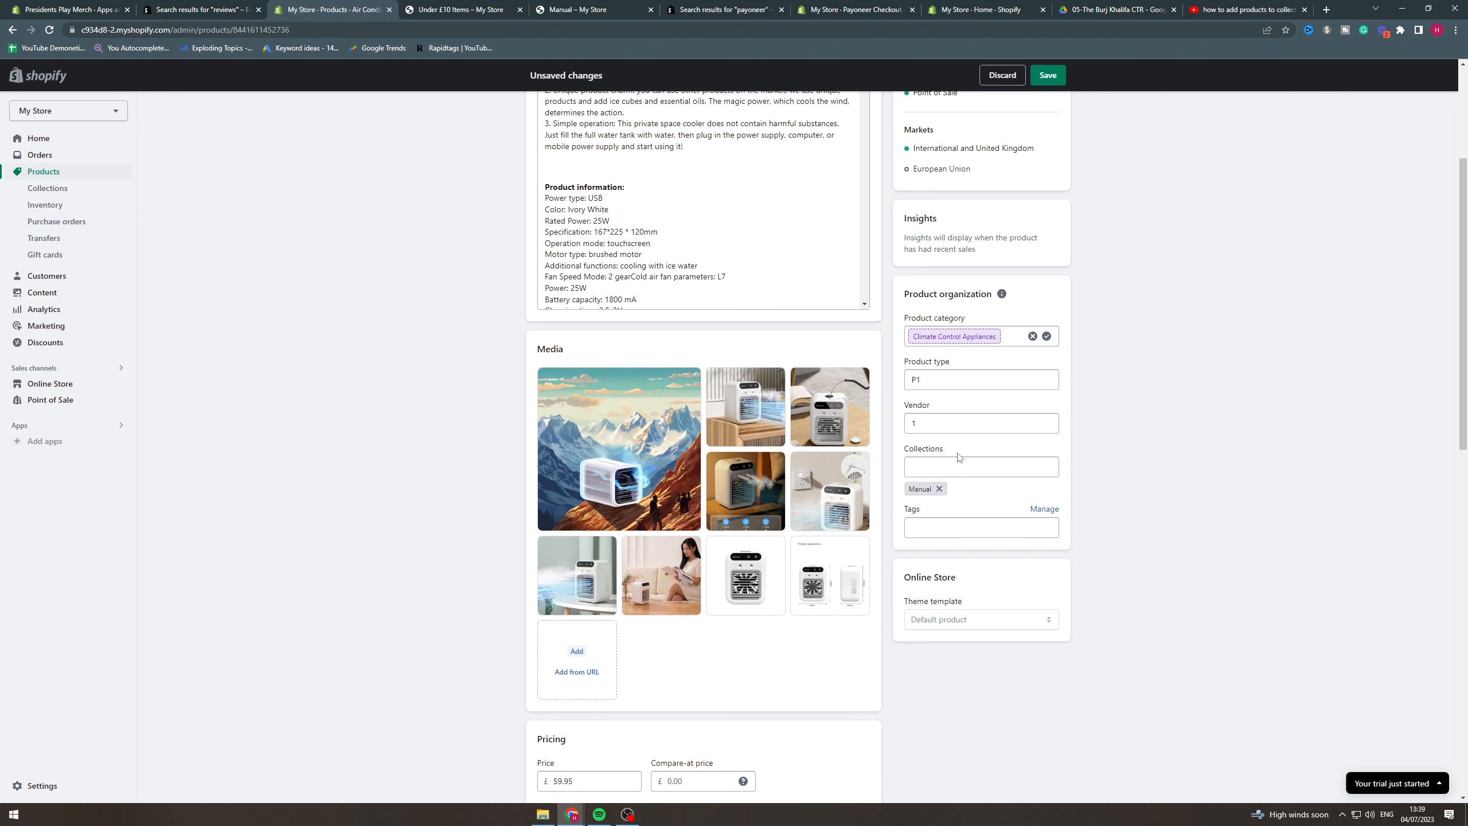
scroll(1087, 463, up, 4)
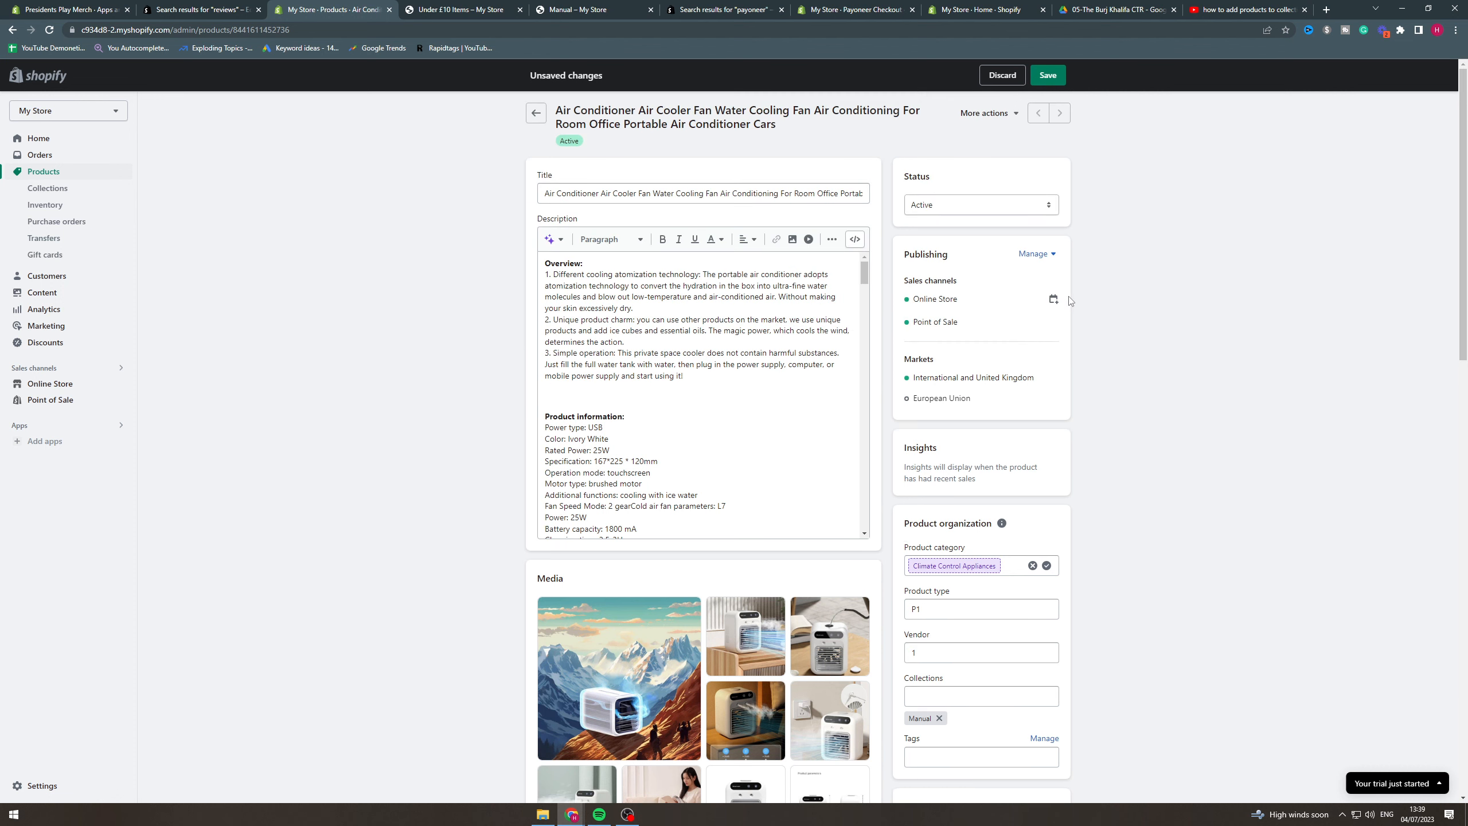
click(1048, 76)
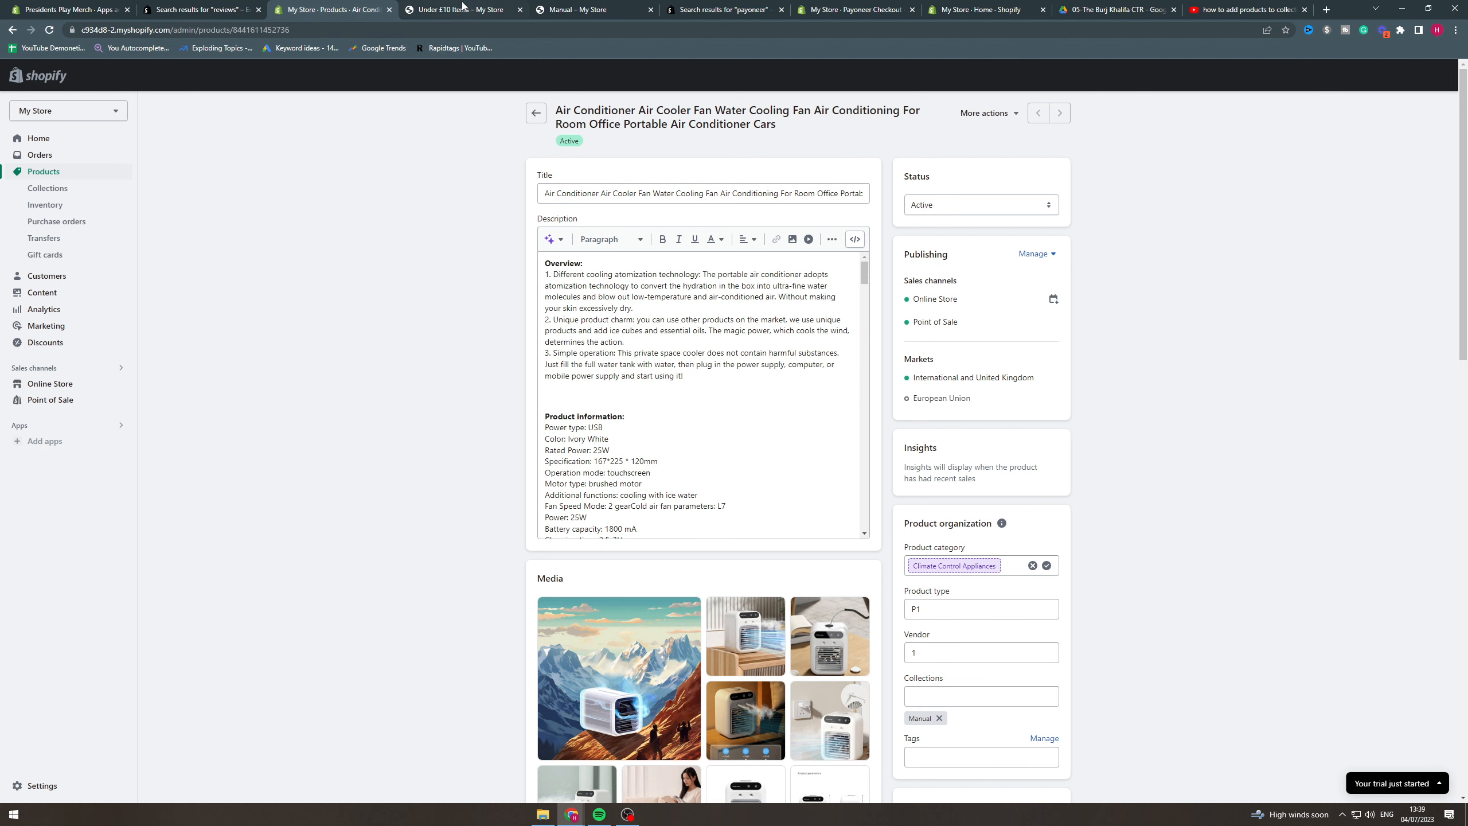
click(533, 113)
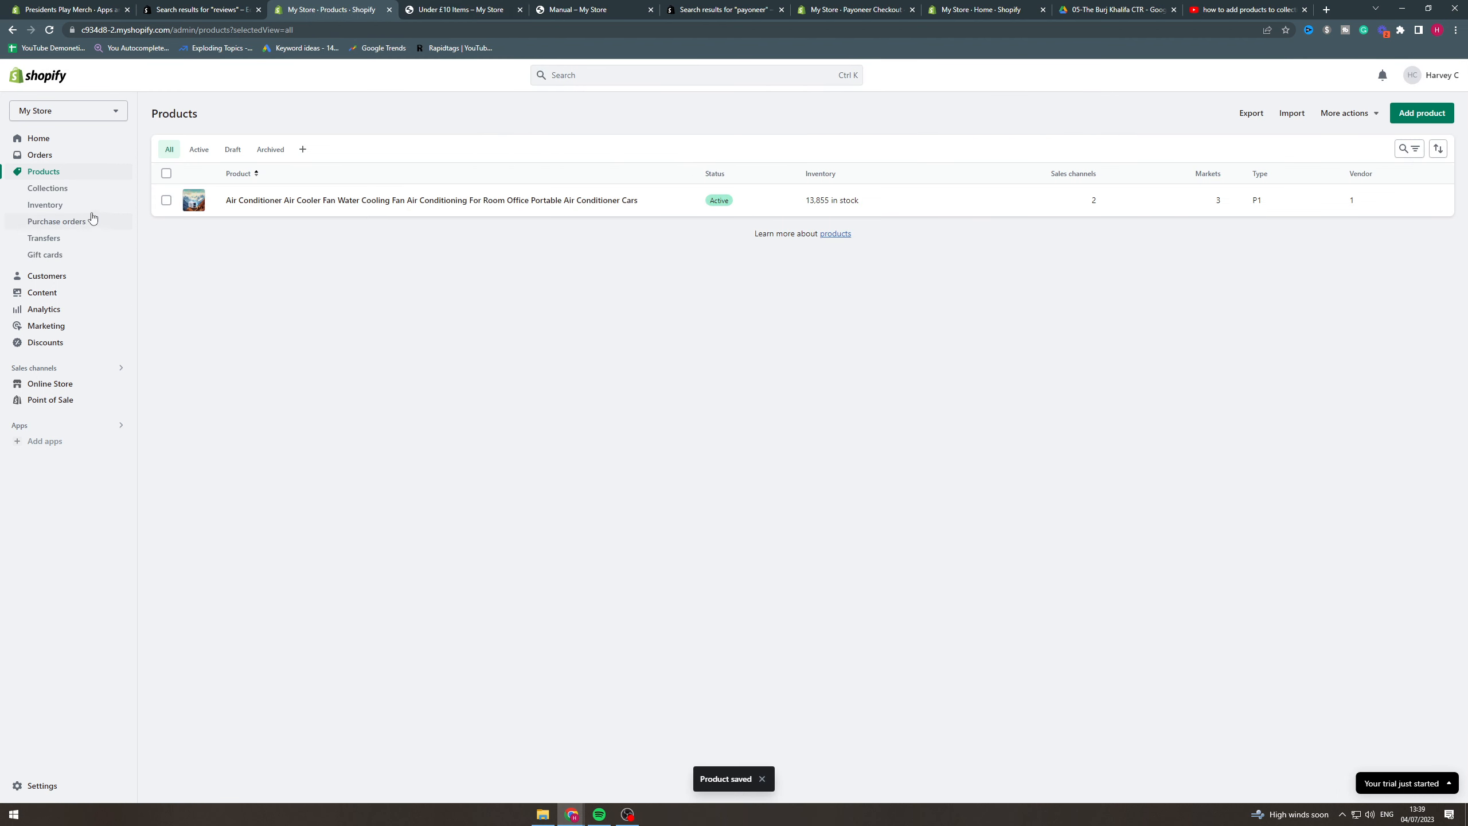
Step: Examine the title and description of the "Under £10 Items" collection on the online store, then return to the admin's products list
click(457, 10)
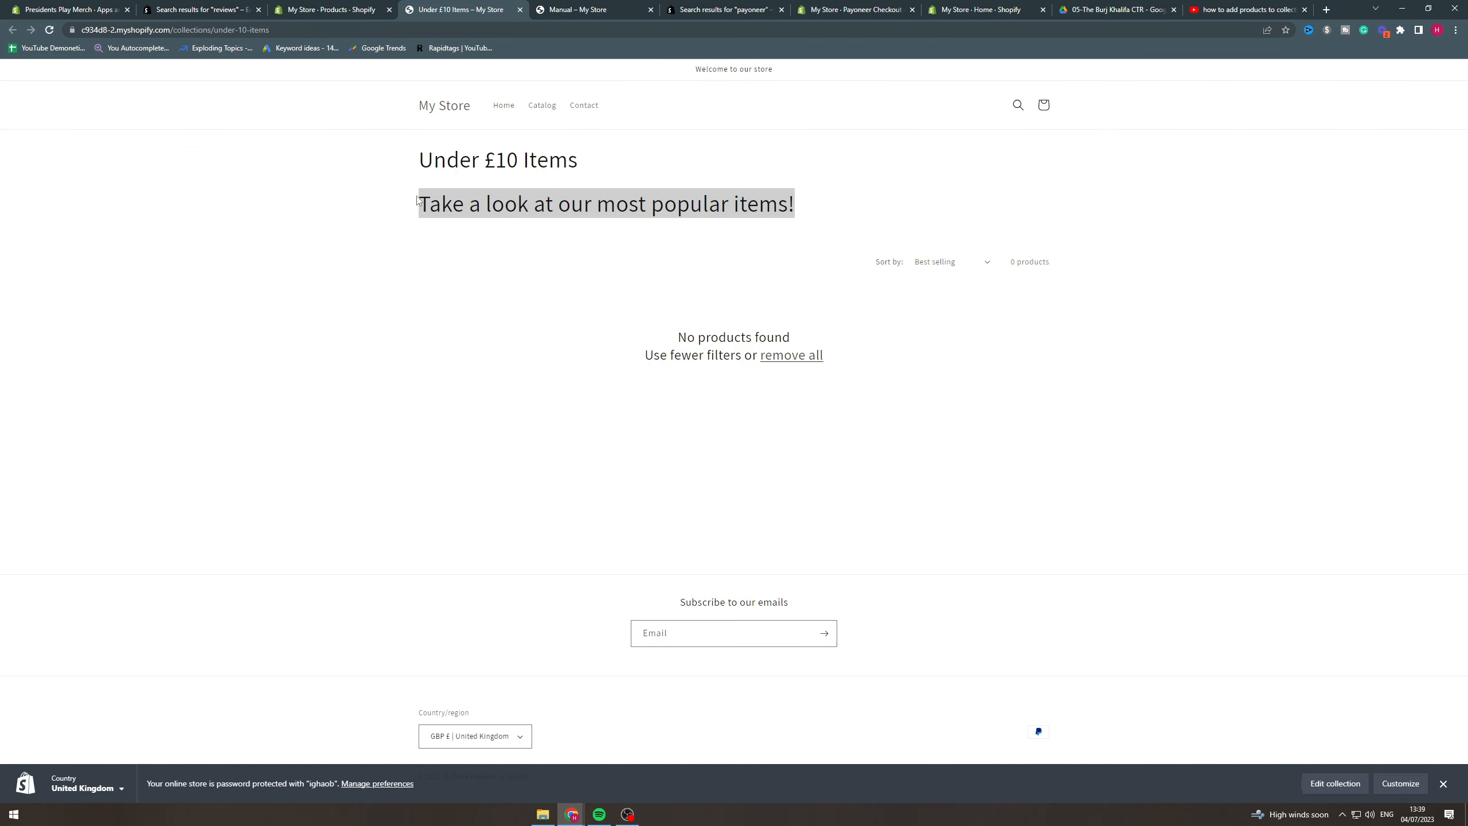
drag(405, 163, 873, 202)
click(1116, 229)
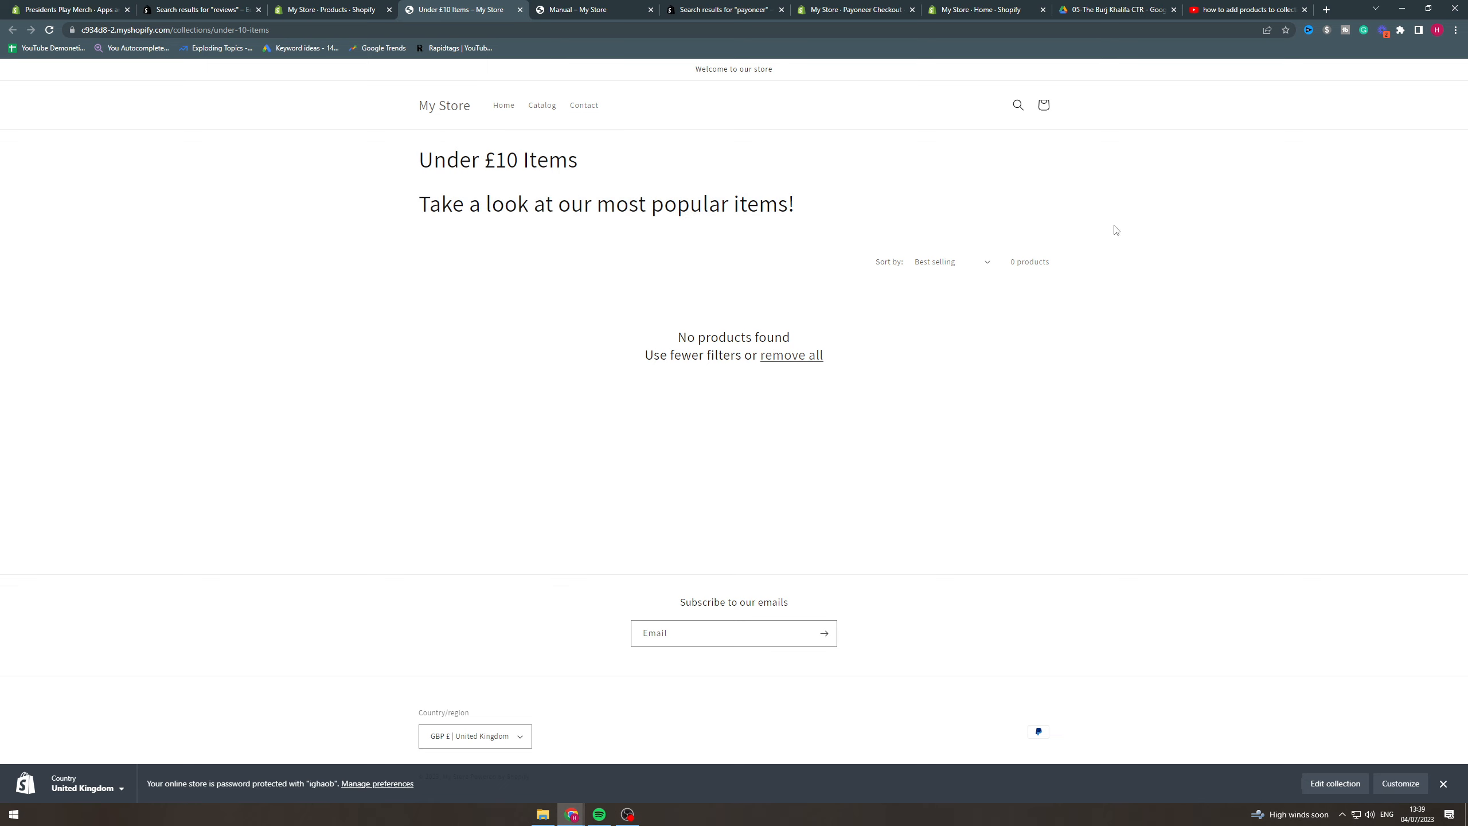
triple_click(581, 193)
triple_click(508, 203)
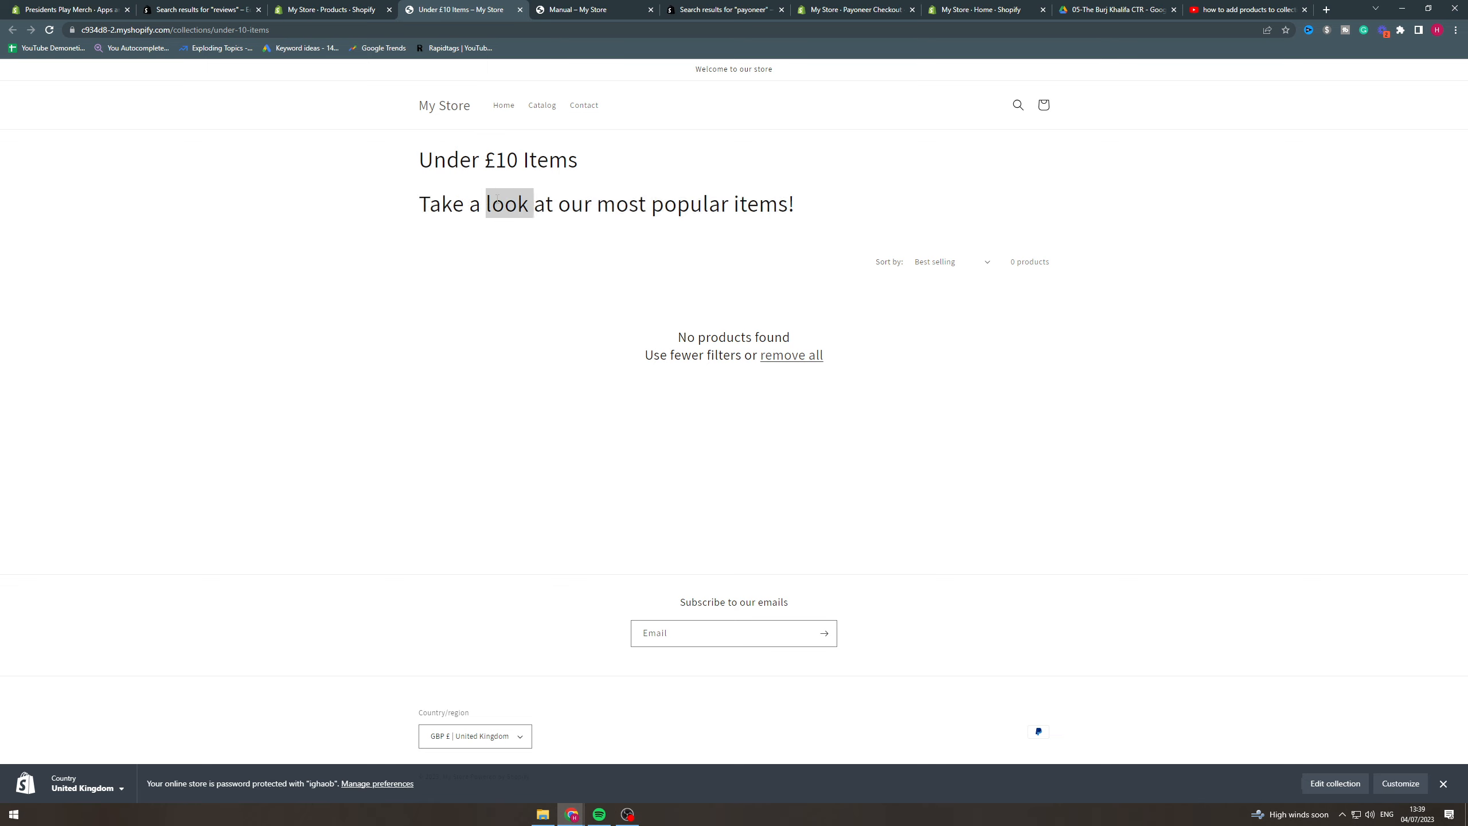
click(421, 205)
drag(420, 205, 861, 215)
triple_click(691, 204)
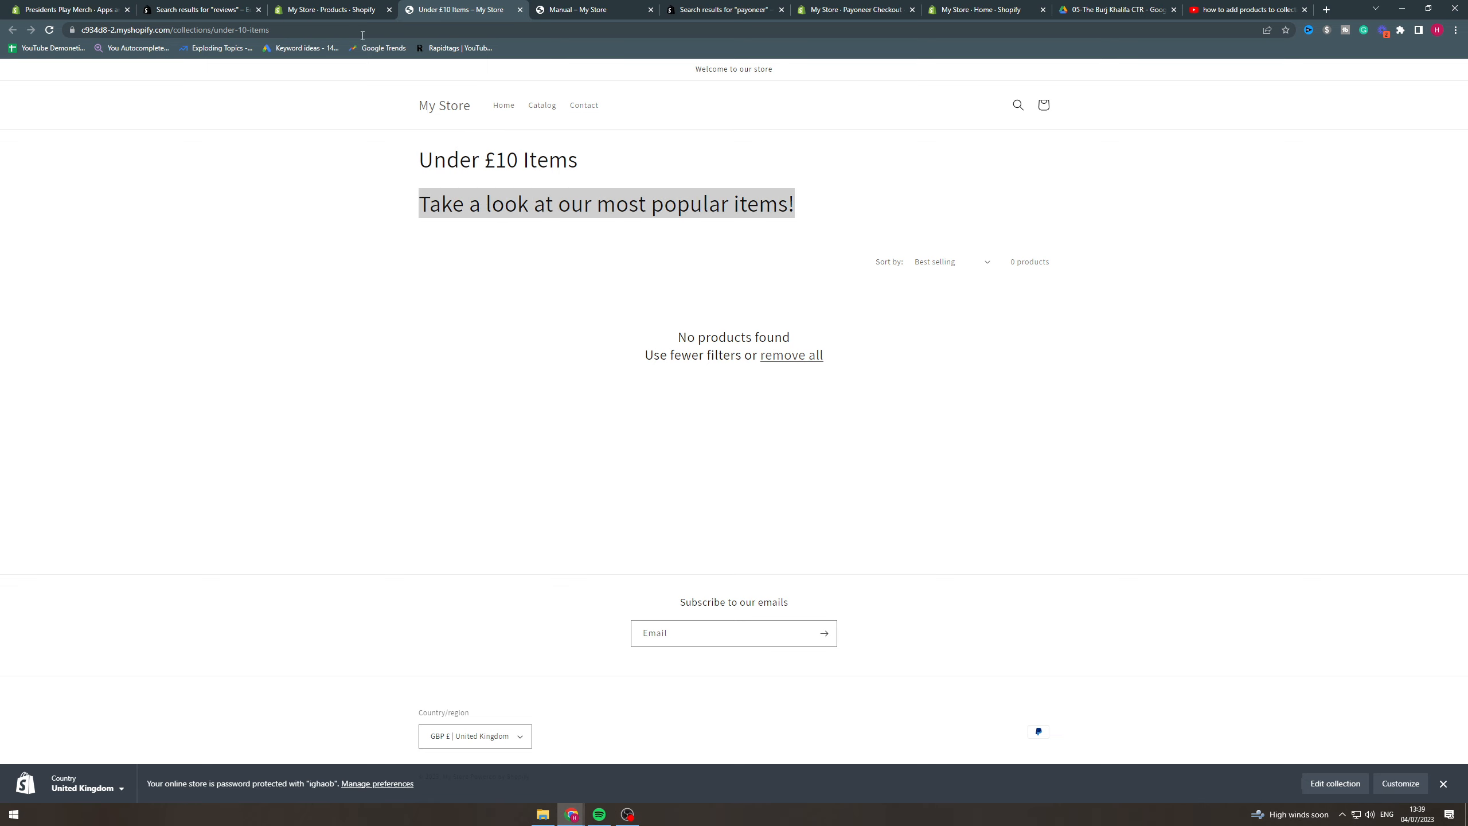
click(364, 9)
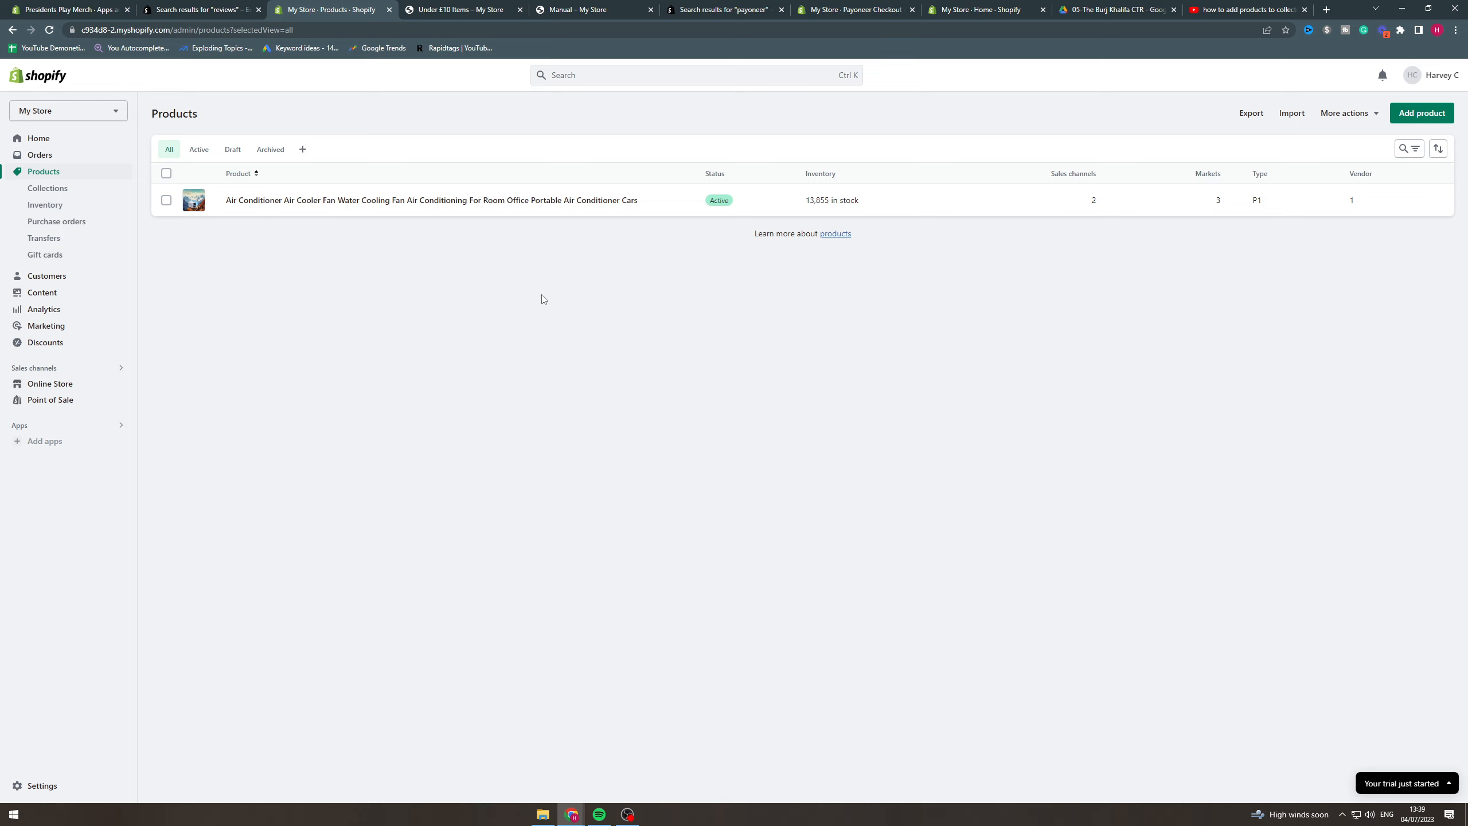